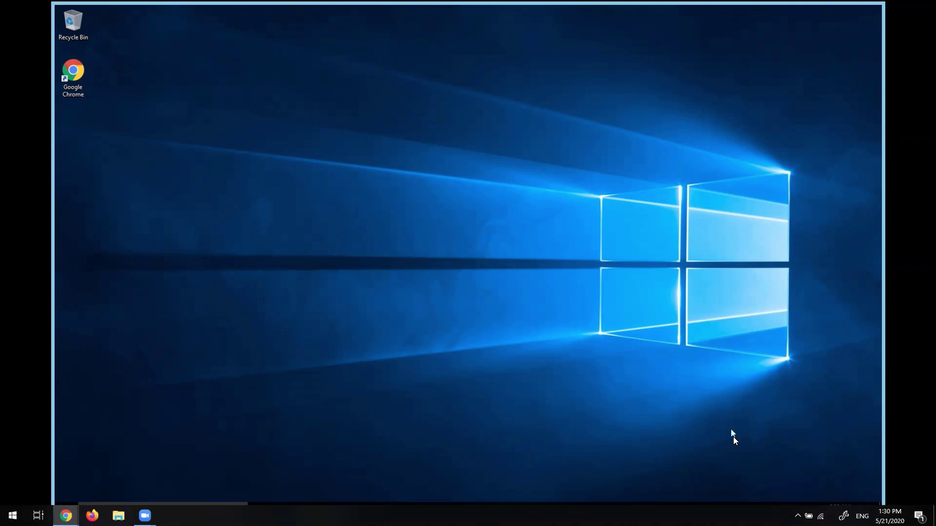
Step: Open Symantec Endpoint Protection on the remote desktop, allow it to run, review its protection status, and minimize it
left_click(797, 516)
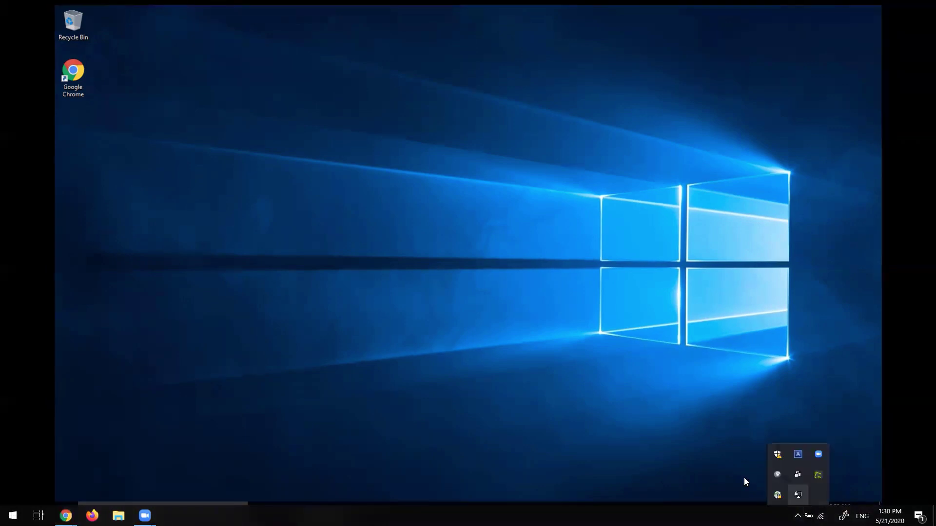
left_click(715, 473)
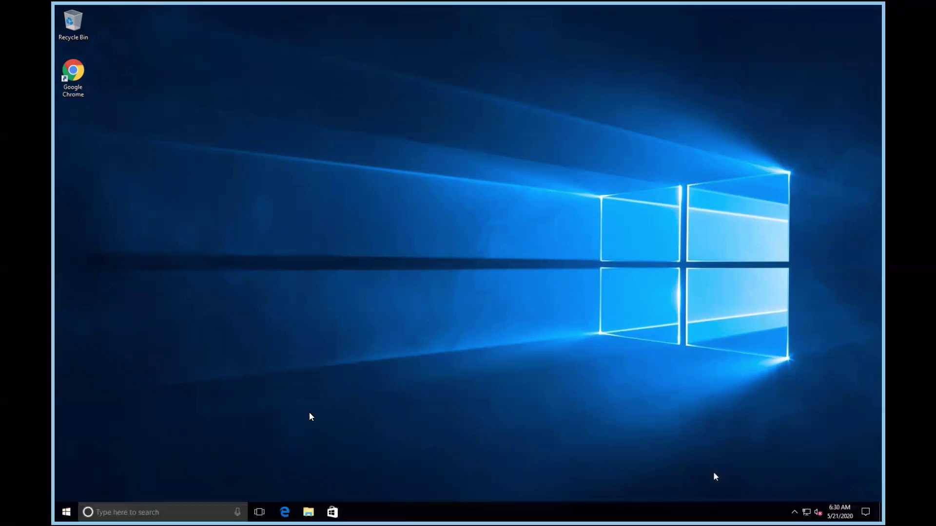
left_click(794, 511)
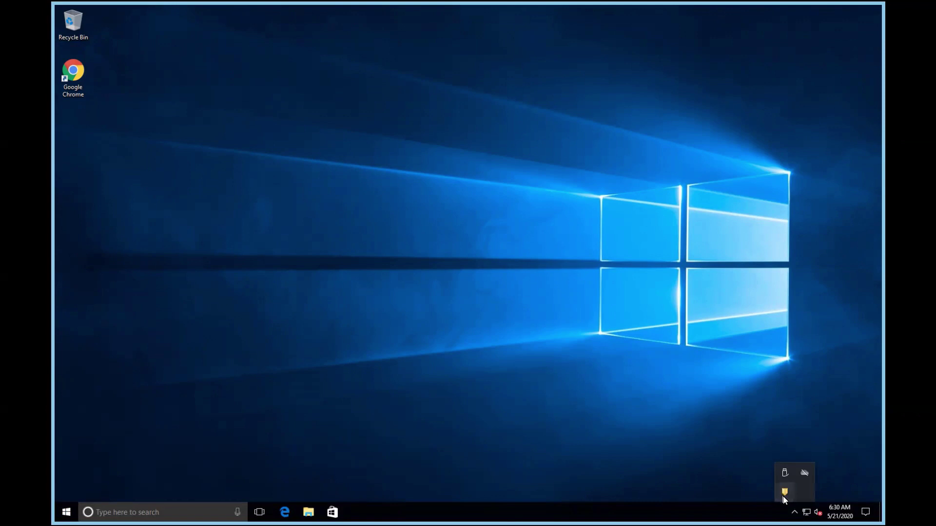
left_click(784, 493)
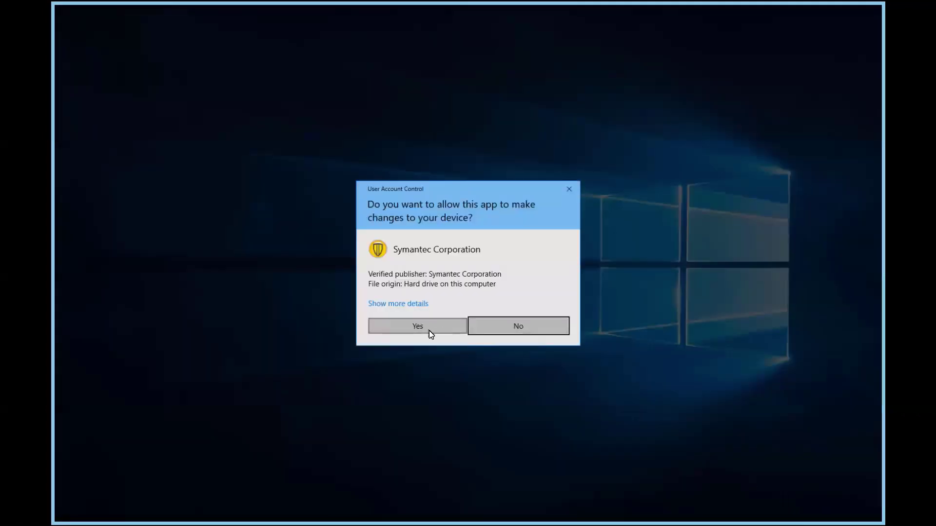
left_click(428, 334)
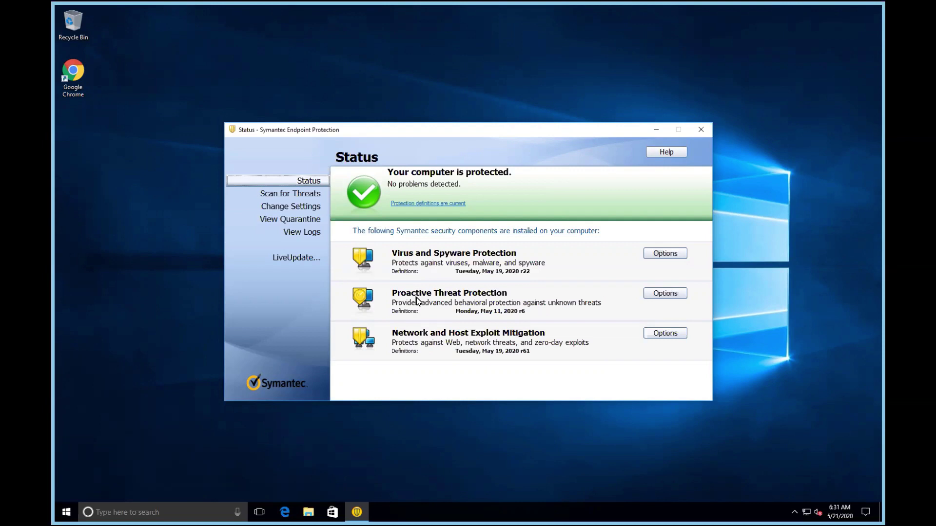
left_click(657, 130)
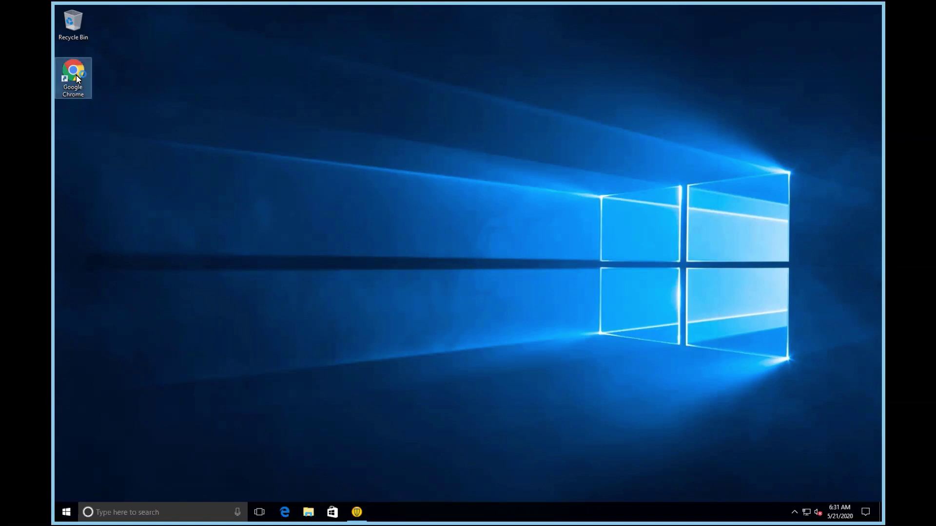
Step: Launch Google Chrome in a maximized window and go to cloud.acronis.com
double_click(76, 75)
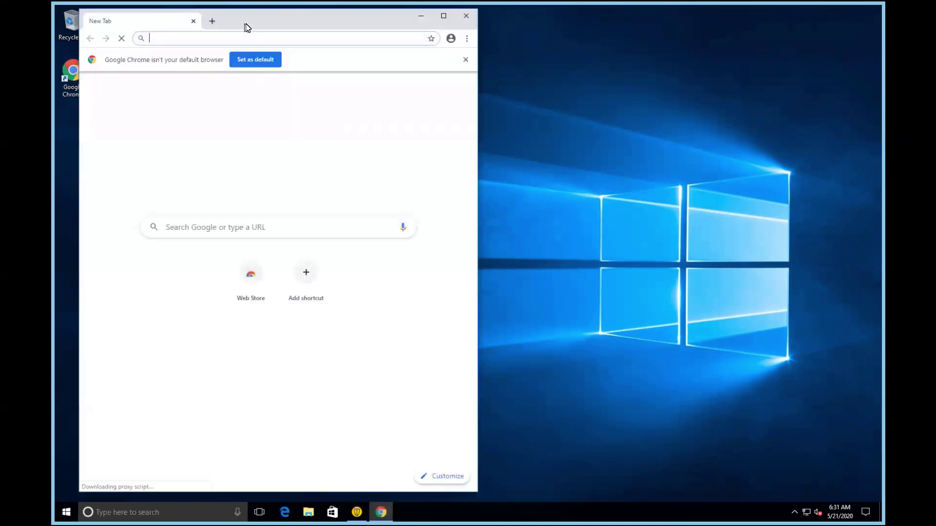
left_click_drag(247, 27, 281, 33)
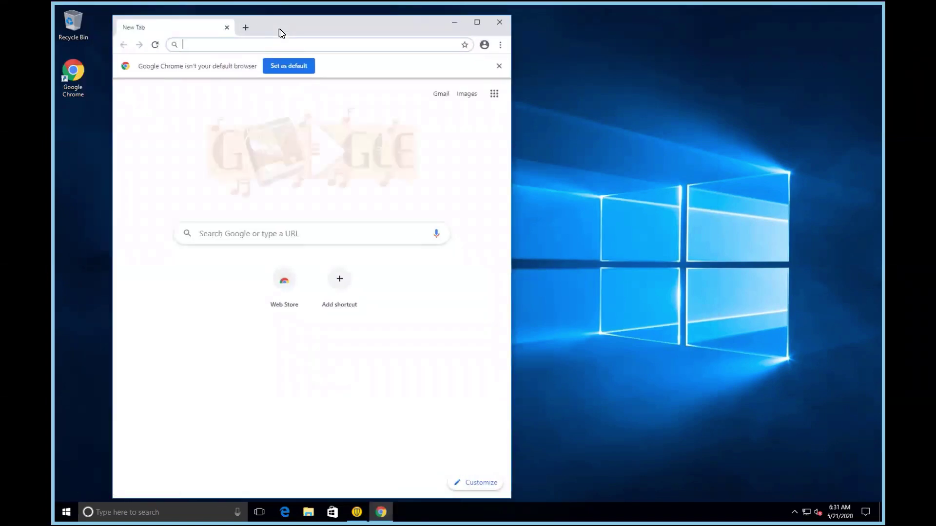
double_click(279, 32)
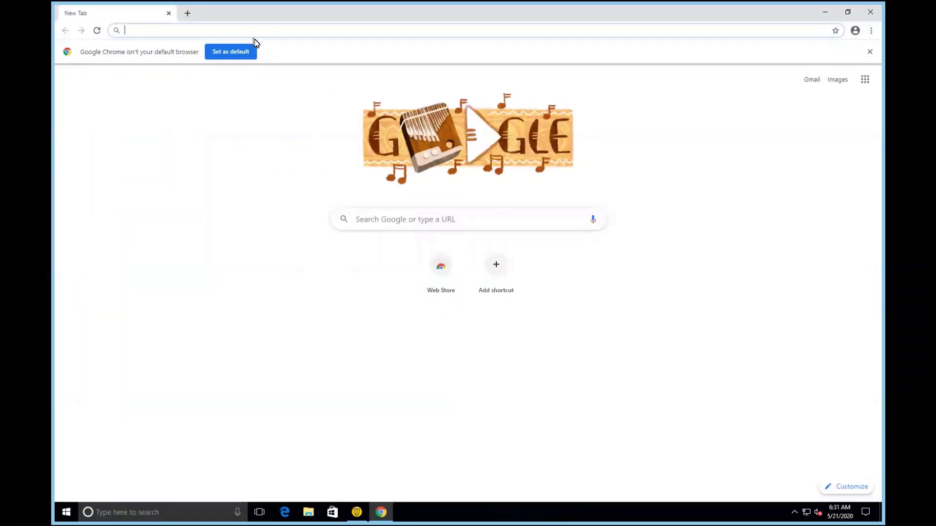
type("cloud.acronis.com")
key("Return")
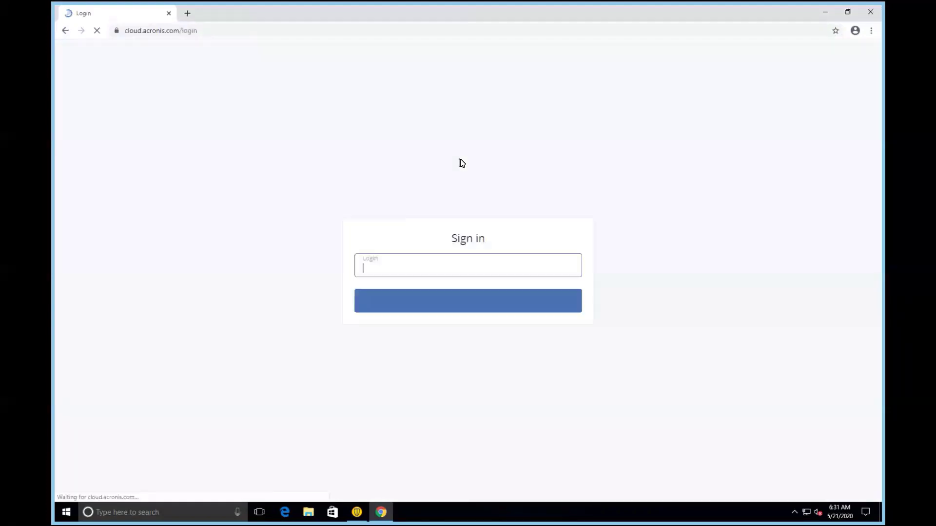
Step: Sign in with the login acronis_install and the account password, and dismiss the browser's password prompt
left_click(457, 268)
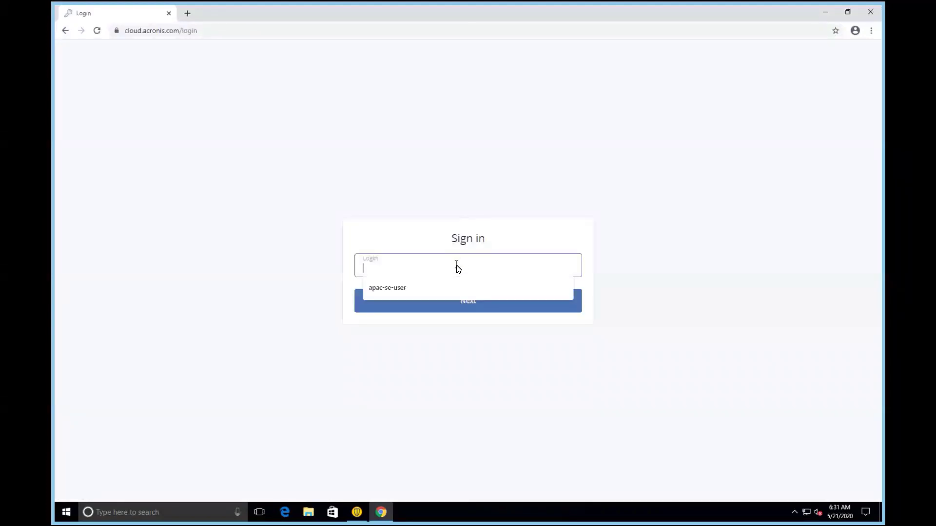
type("acronis")
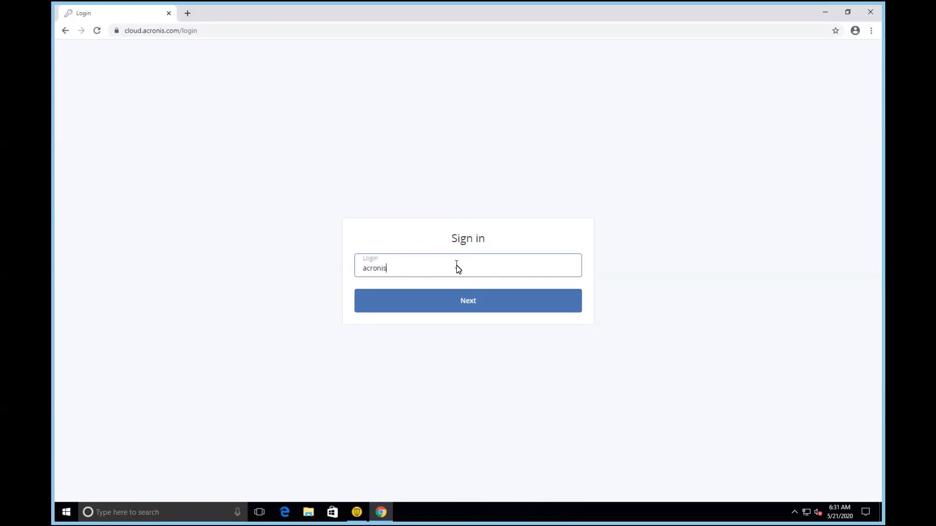
type("_install")
key("Return")
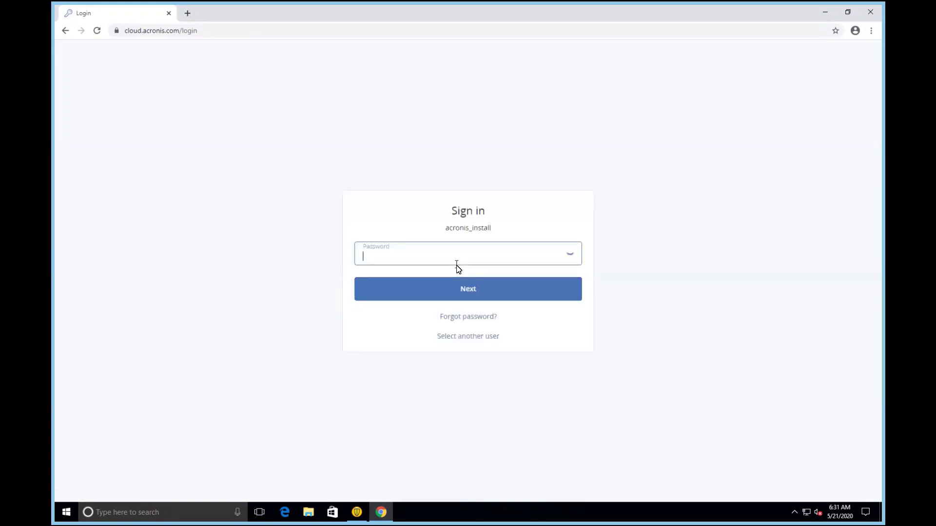
type("********")
key("Return")
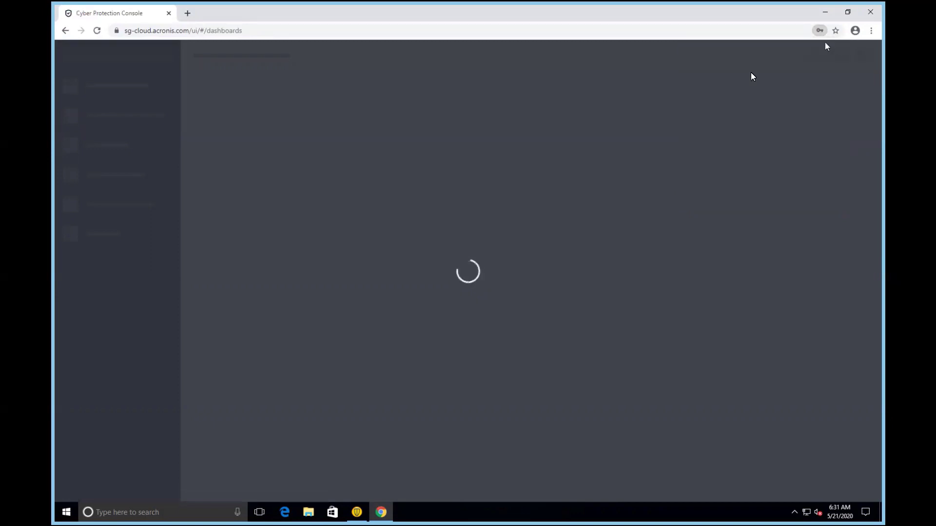
left_click(835, 47)
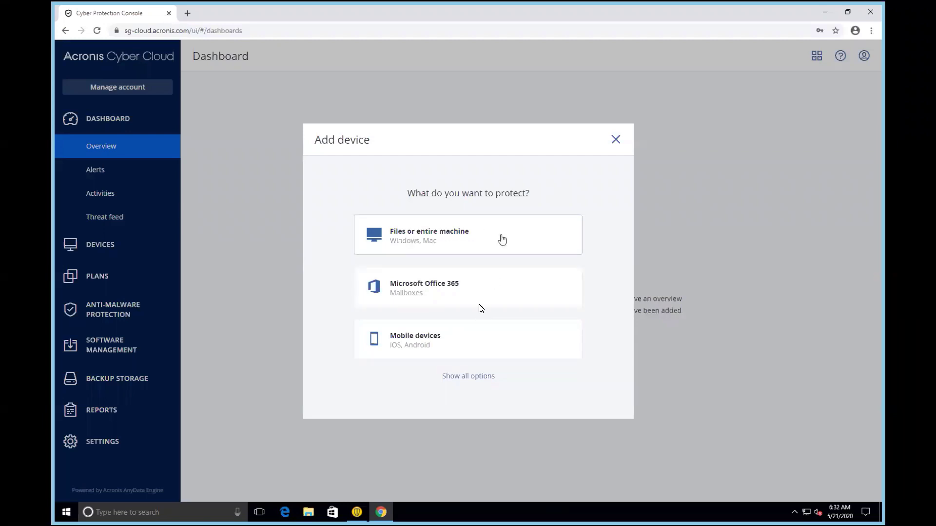
Step: Show all options for adding devices and examine the supported workloads and the offline installer for Windows
left_click(461, 375)
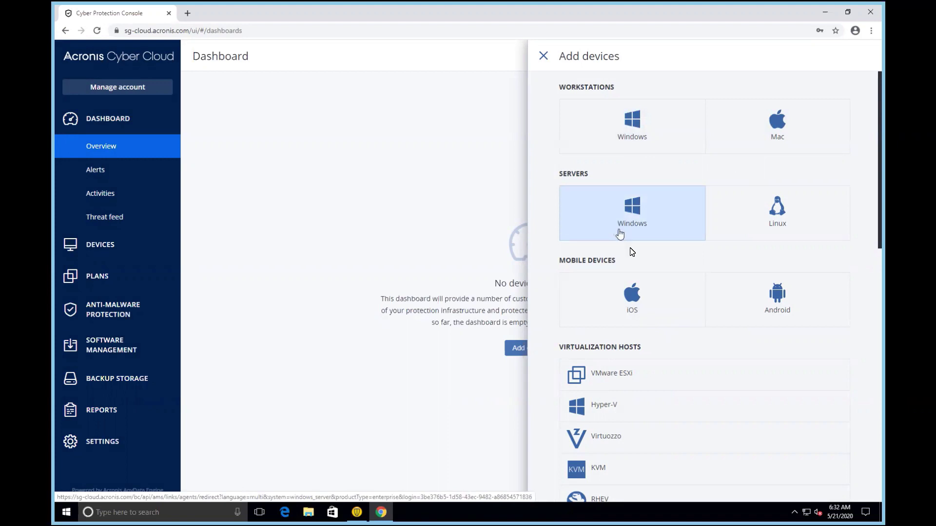
scroll(629, 252, "down", 9)
scroll(629, 252, "down", 3)
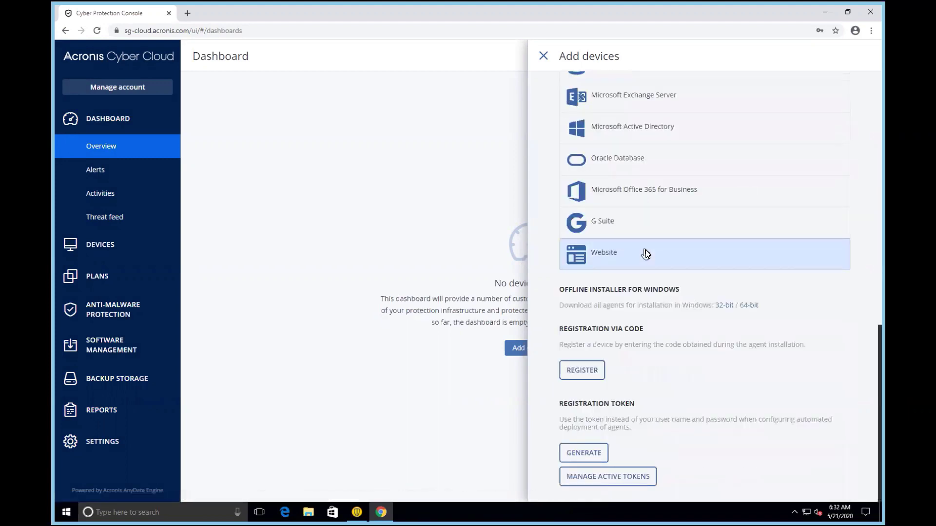
scroll(643, 254, "up", 12)
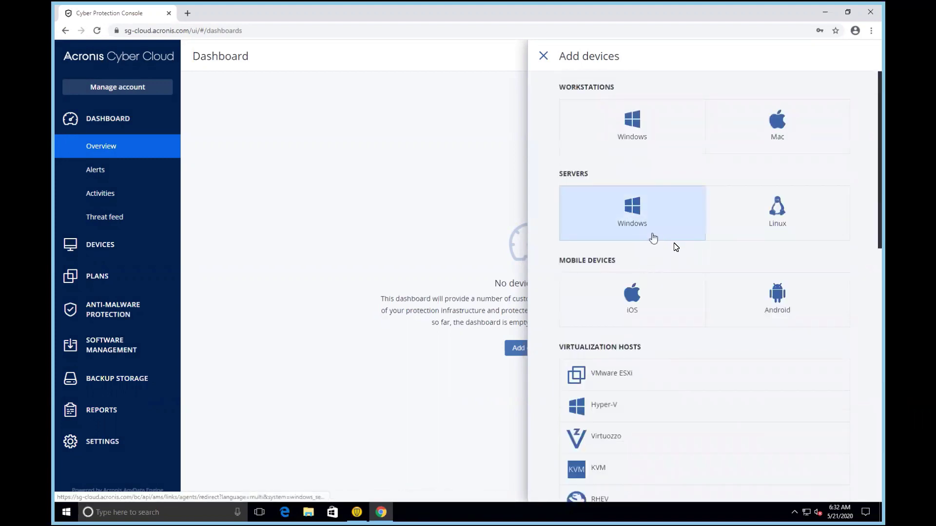
scroll(674, 267, "down", 4)
scroll(674, 267, "down", 2)
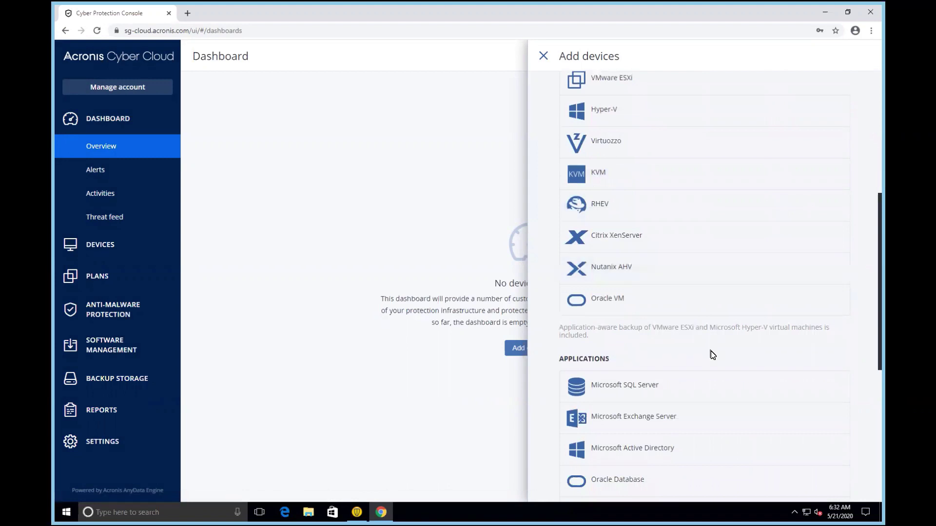
scroll(711, 352, "down", 3)
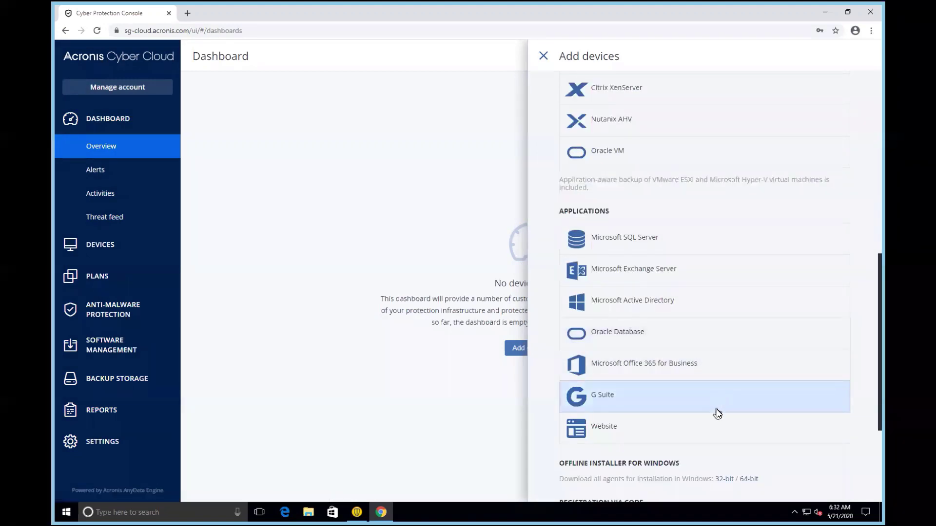
scroll(688, 447, "down", 1)
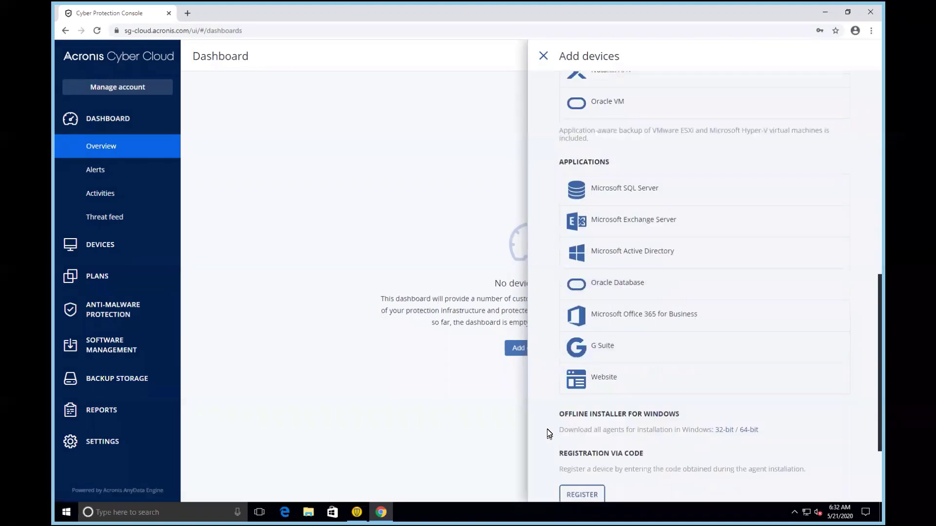
left_click_drag(560, 415, 642, 418)
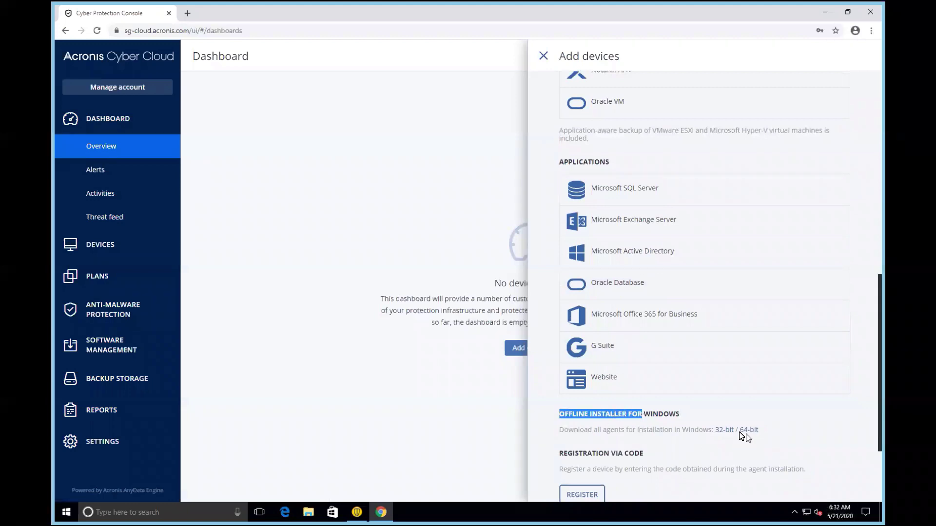
left_click(769, 441)
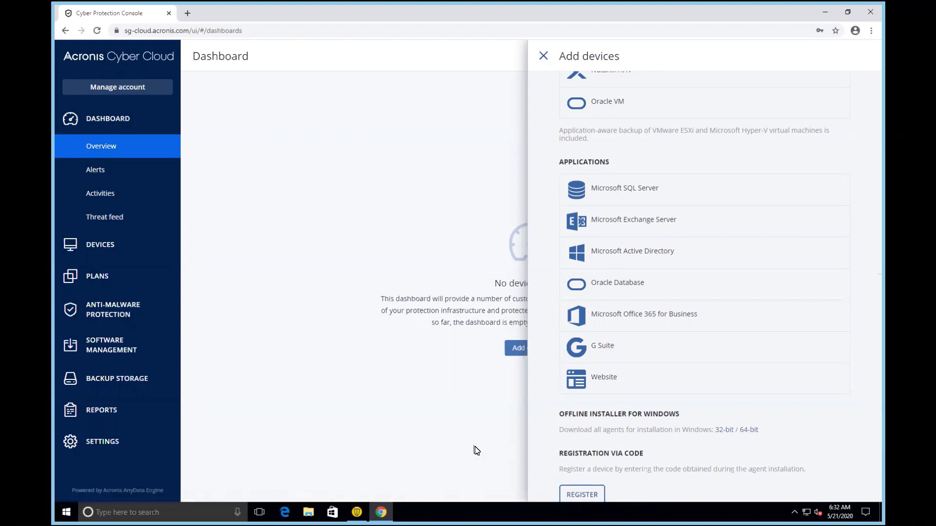
Step: Run Cyber_Protection_Agent_for_Windows_x64 from the Downloads folder in File Explorer and allow it to make changes to the device
left_click(308, 514)
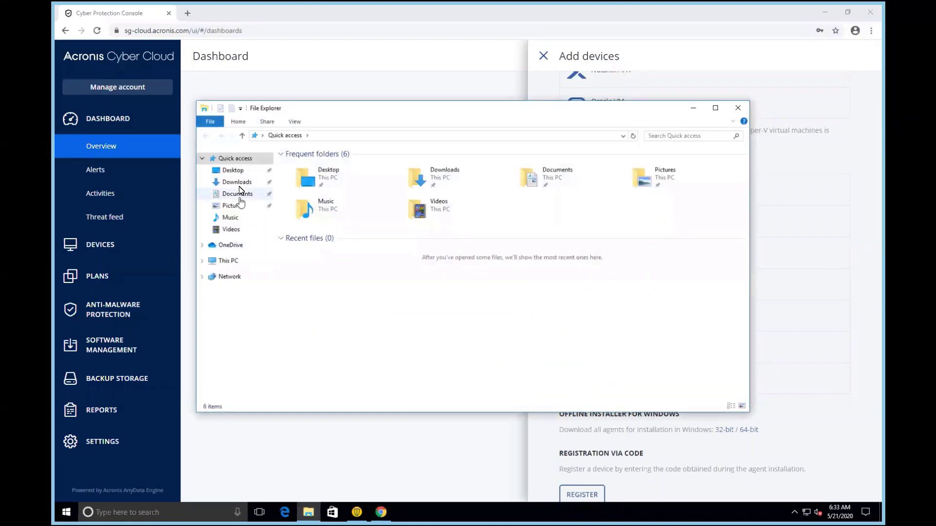
left_click(238, 183)
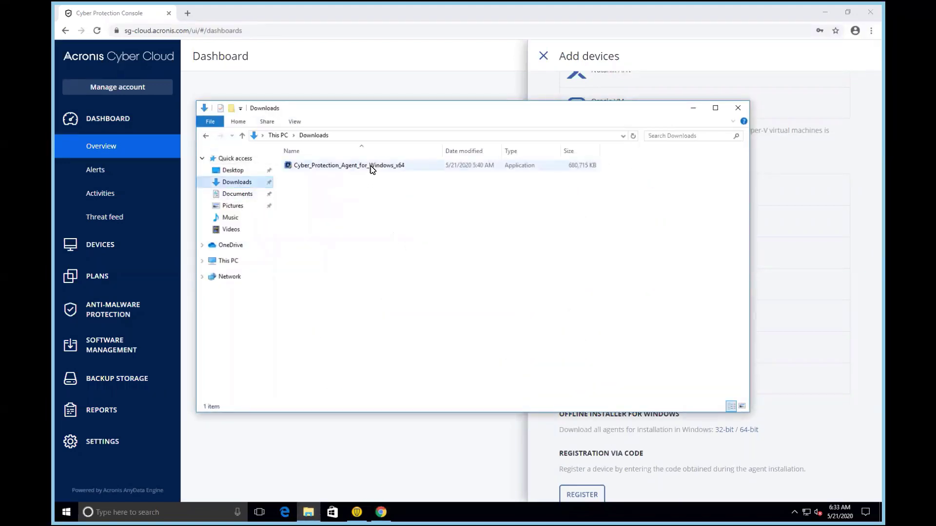
double_click(372, 166)
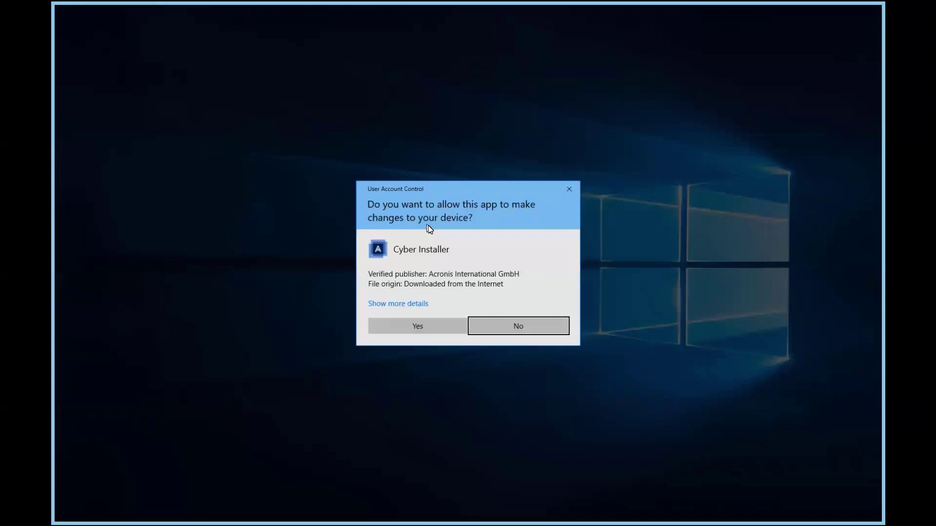
left_click(419, 330)
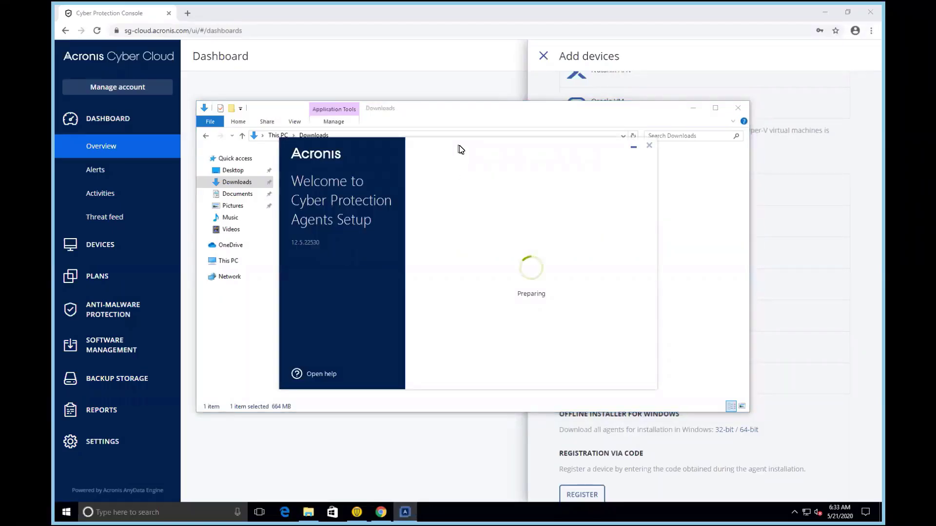
left_click_drag(460, 149, 437, 150)
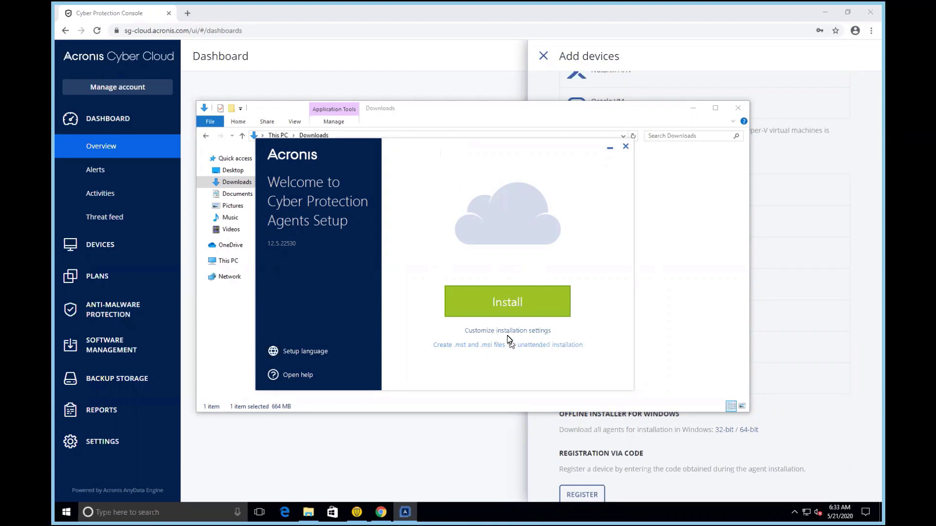
Step: Open the customized installation settings and review which components are selected for installation, leaving the selection as is
left_click(507, 331)
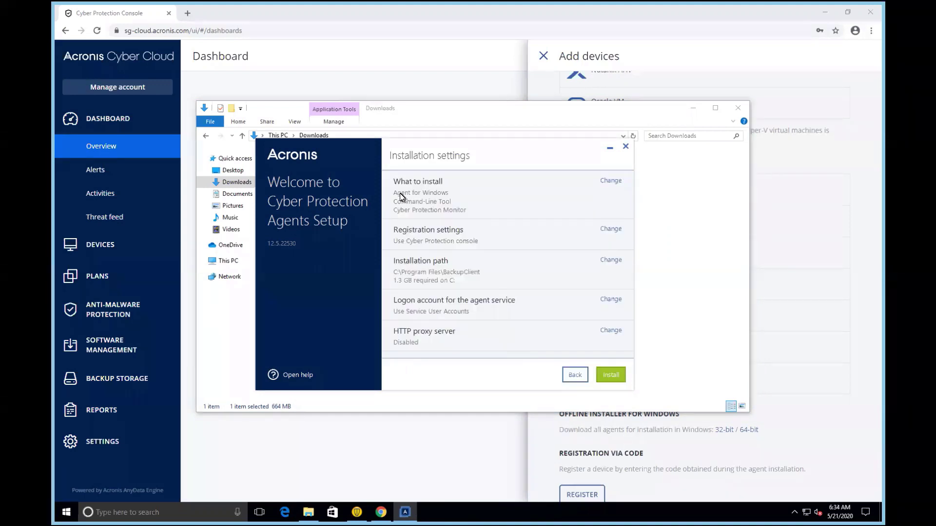
left_click(610, 182)
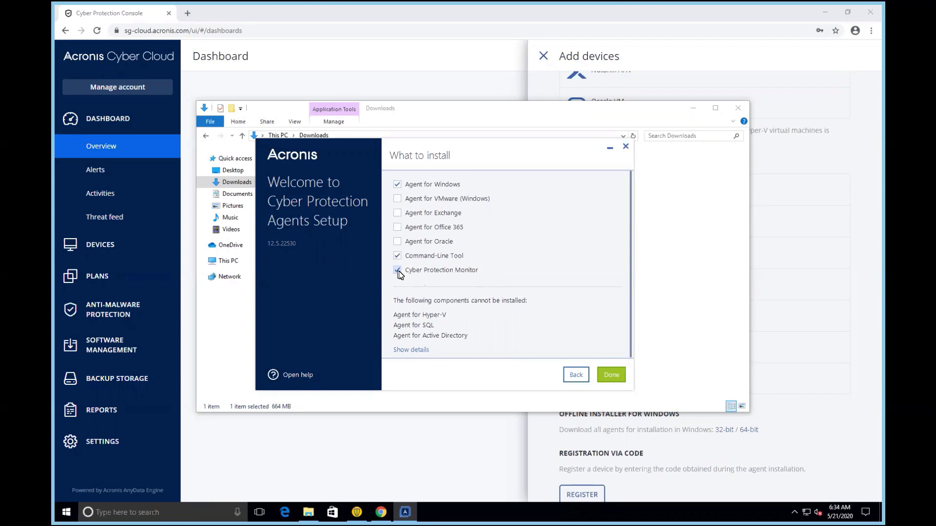
left_click(575, 375)
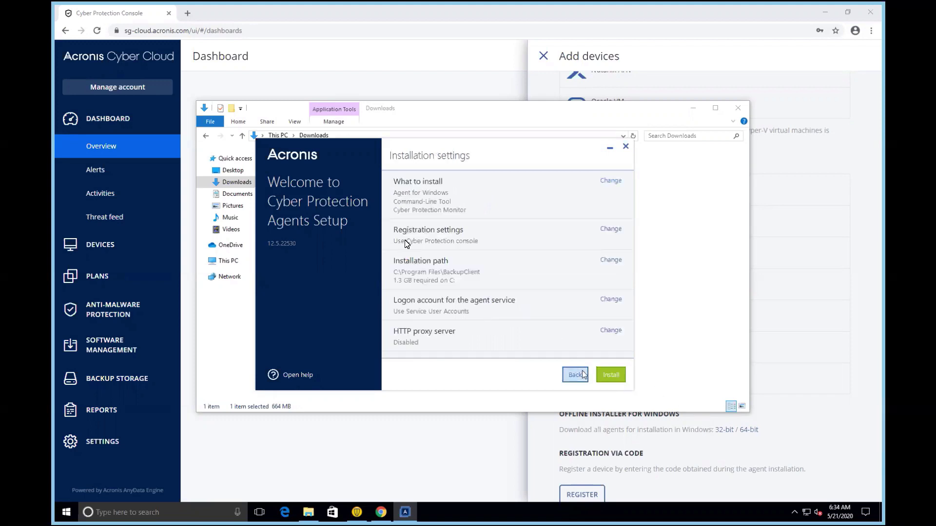
Step: Review the registration options for credentials and registration token, and keep Use Cyber Protection console as the registration method
left_click(612, 230)
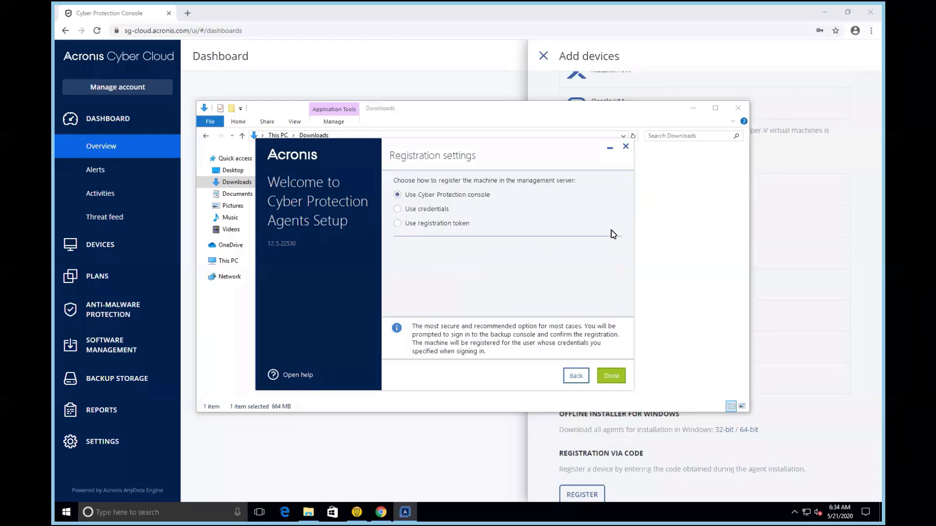
left_click(423, 213)
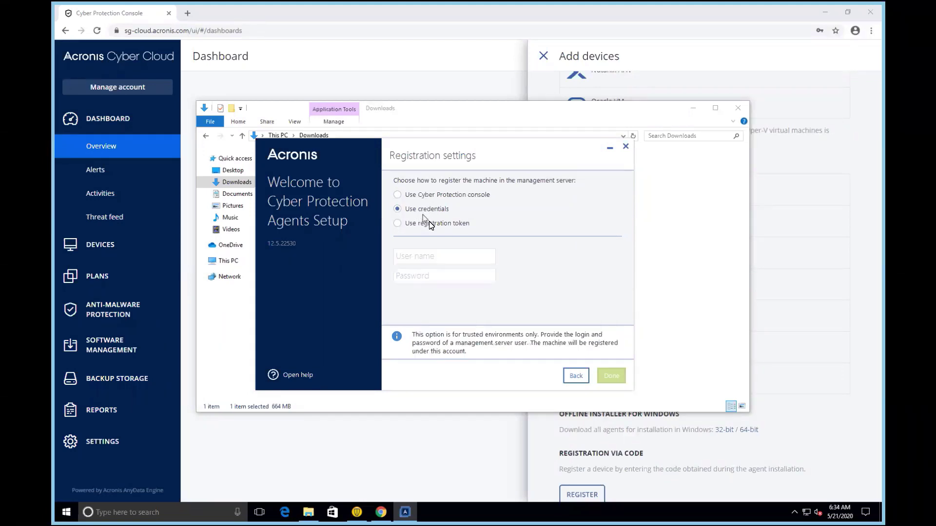
left_click(424, 195)
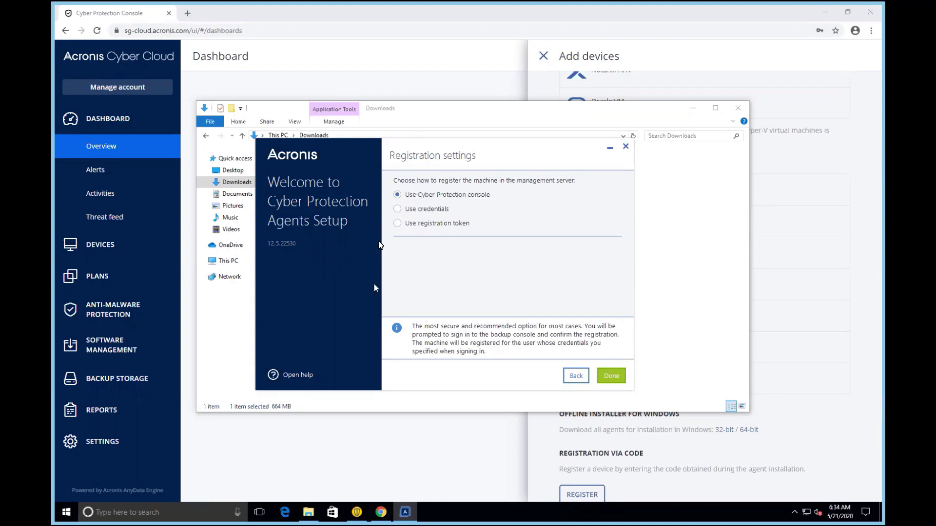
left_click(422, 225)
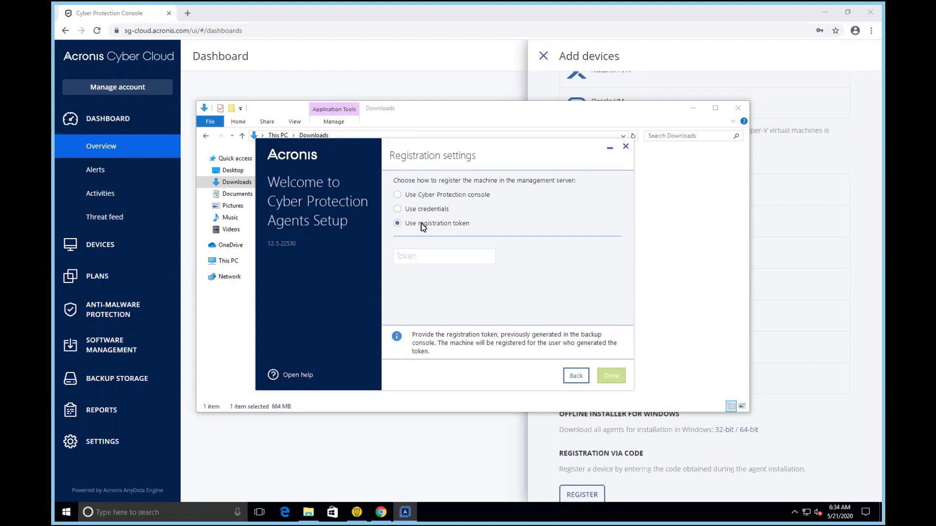
left_click(429, 196)
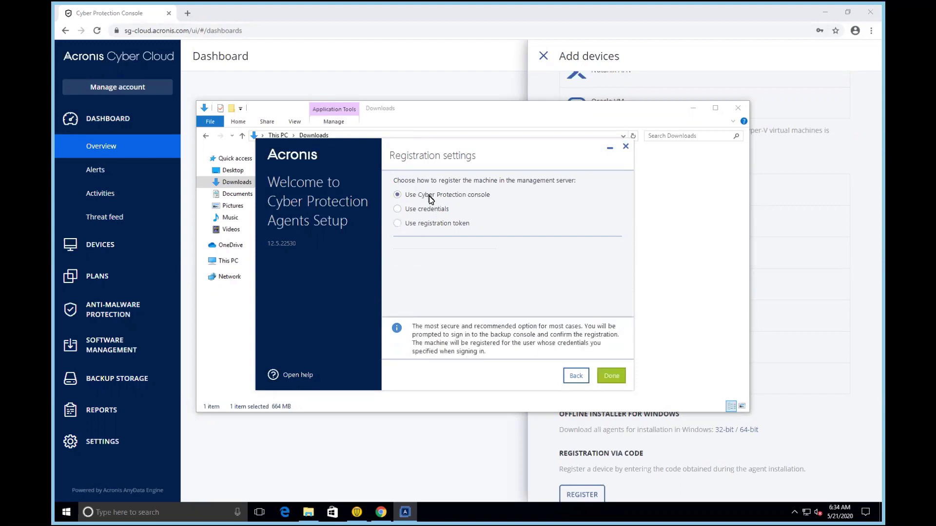
left_click(613, 378)
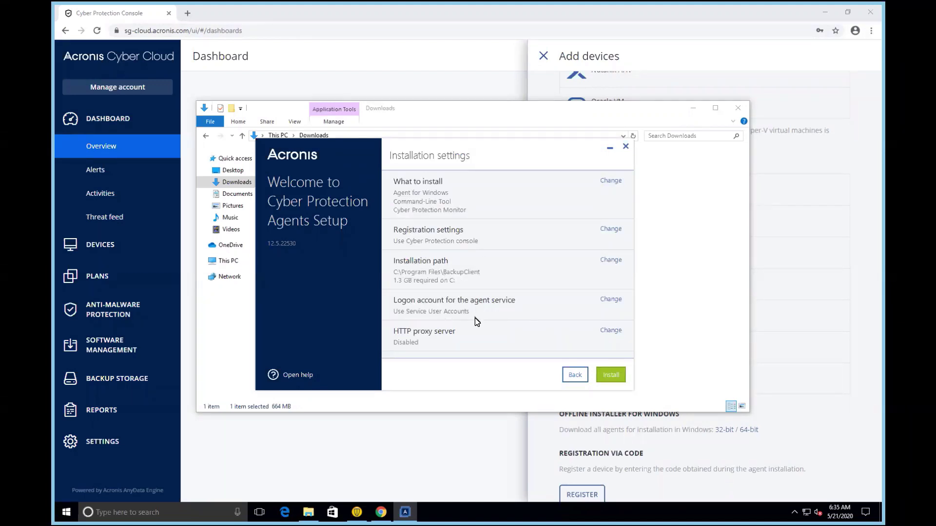
Step: Start the agent installation with the chosen settings and return to the setup window for its registration stage
left_click(610, 374)
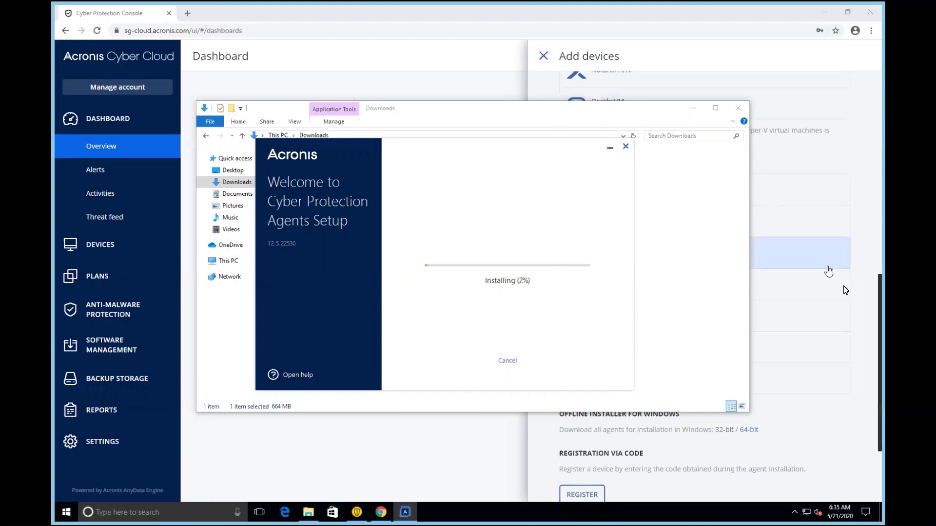
left_click_drag(881, 319, 867, 99)
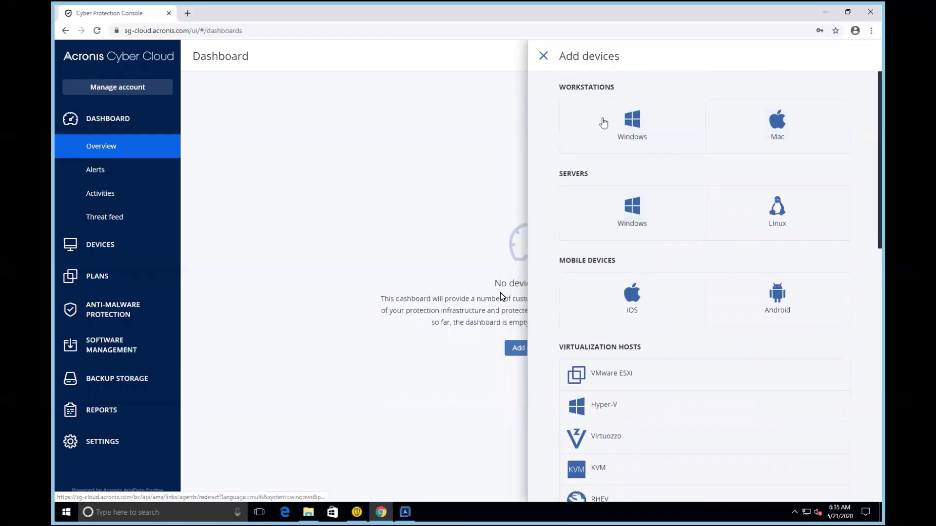
left_click(405, 512)
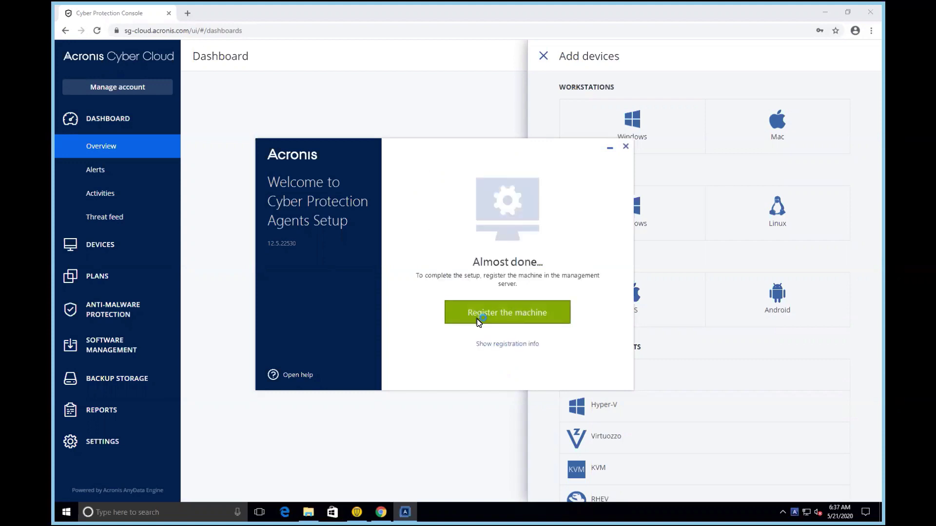
Step: Start registering the machine, close the browser sign-in page, and copy the registration code from the registration info instead
left_click(509, 321)
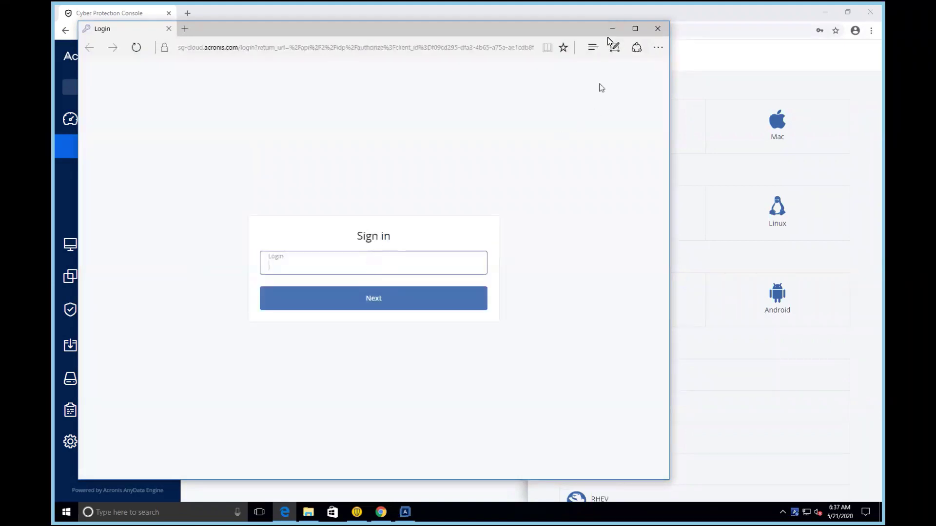
left_click(654, 30)
left_click(511, 344)
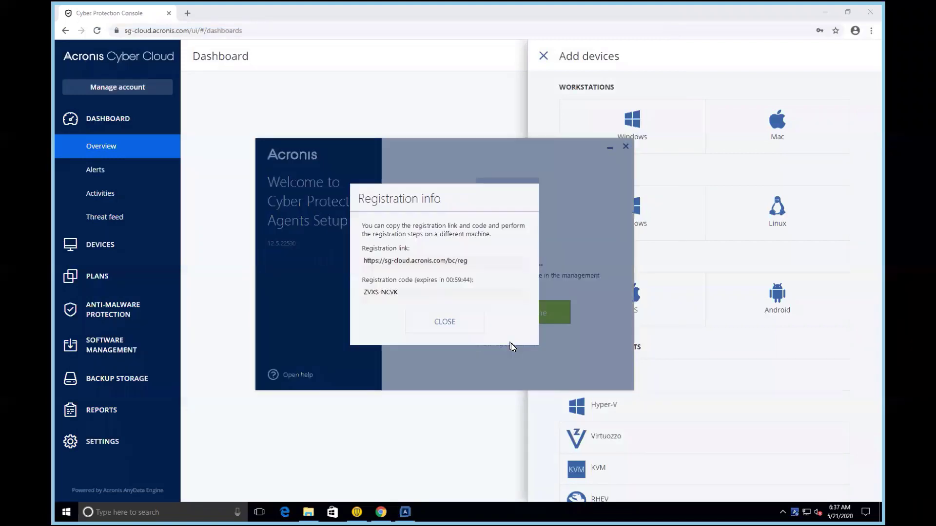
left_click_drag(407, 292, 358, 299)
key("ctrl+c")
left_click(441, 320)
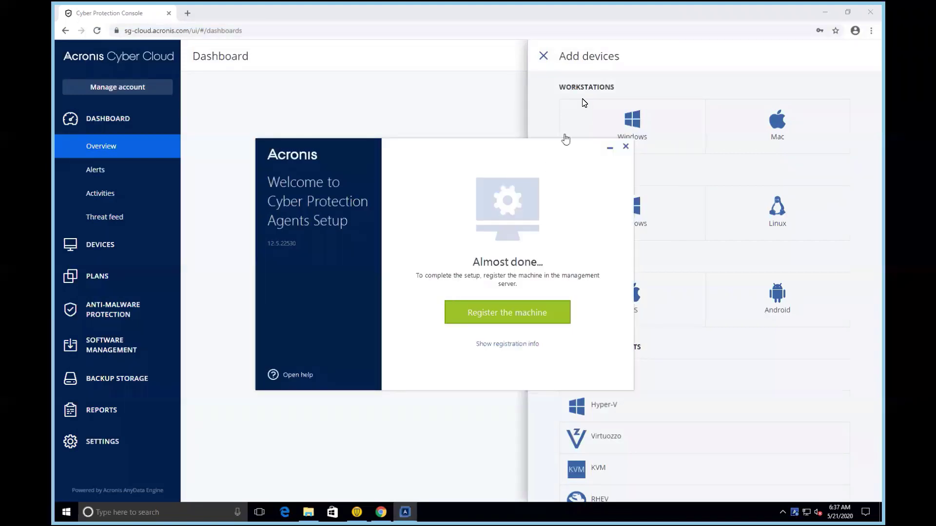
Step: Register the device via code in the Cyber Protection console by pasting the registration code, checking it and confirming the registration
left_click(677, 84)
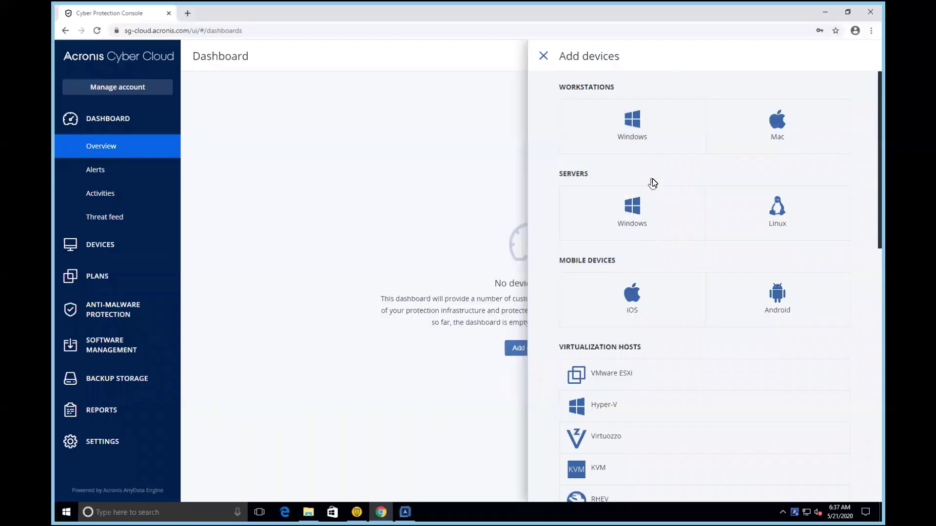
scroll(773, 414, "down", 12)
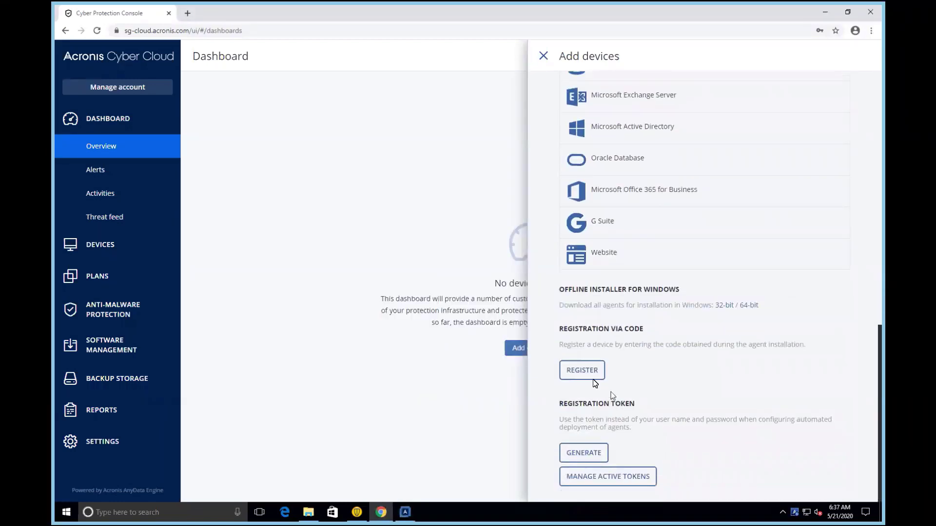
left_click(588, 375)
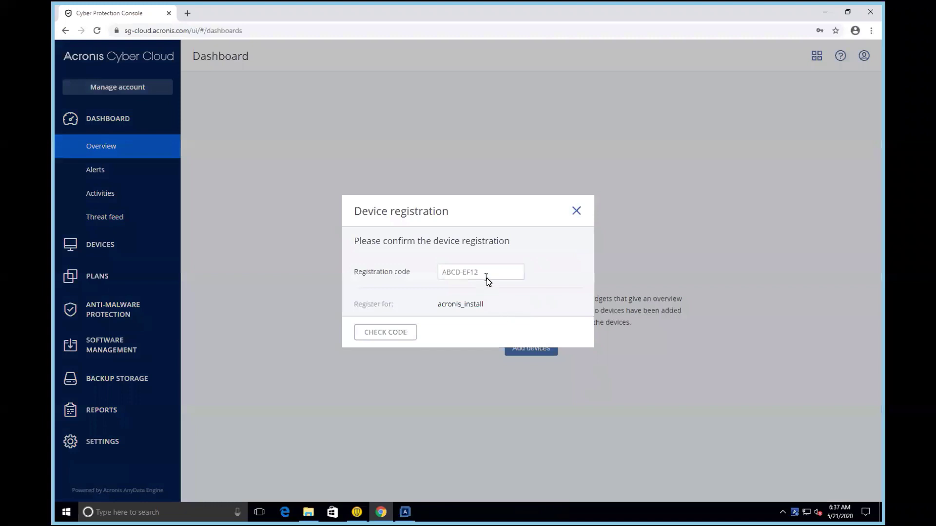
key("ctrl+v")
left_click(388, 339)
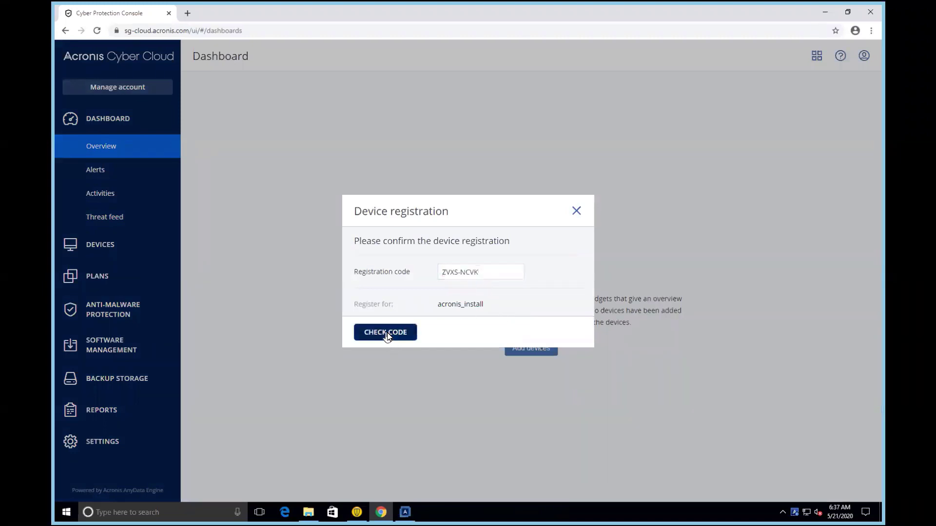
left_click(411, 345)
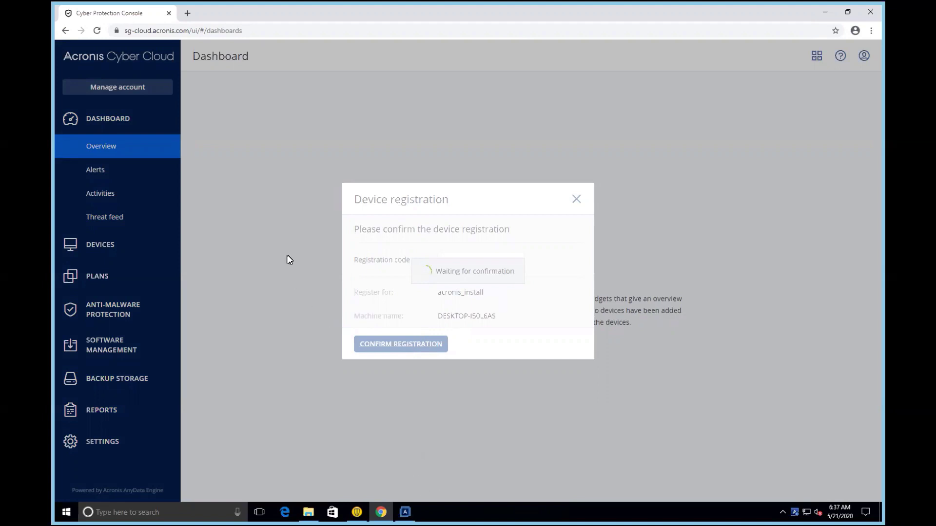
left_click(451, 345)
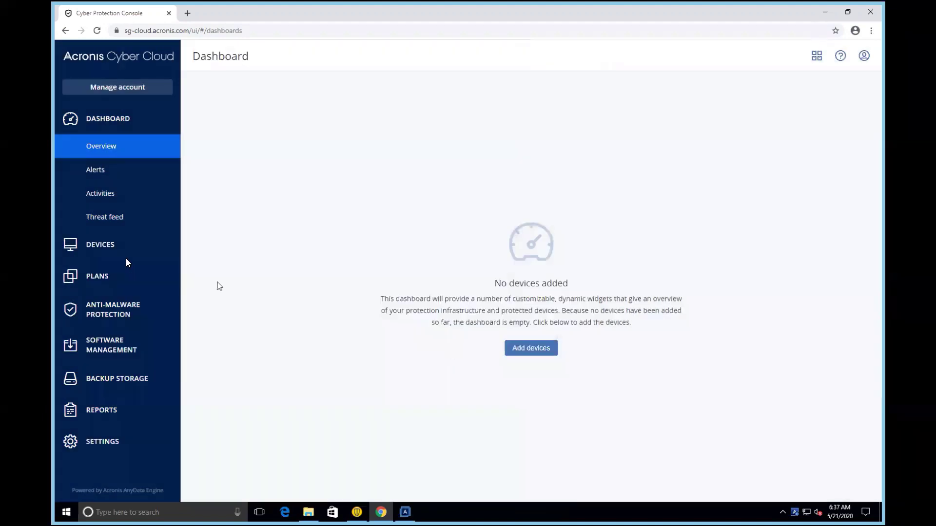
Step: Open the list of all devices and show the protection plans available for DESKTOP-I50L6AS
left_click(117, 245)
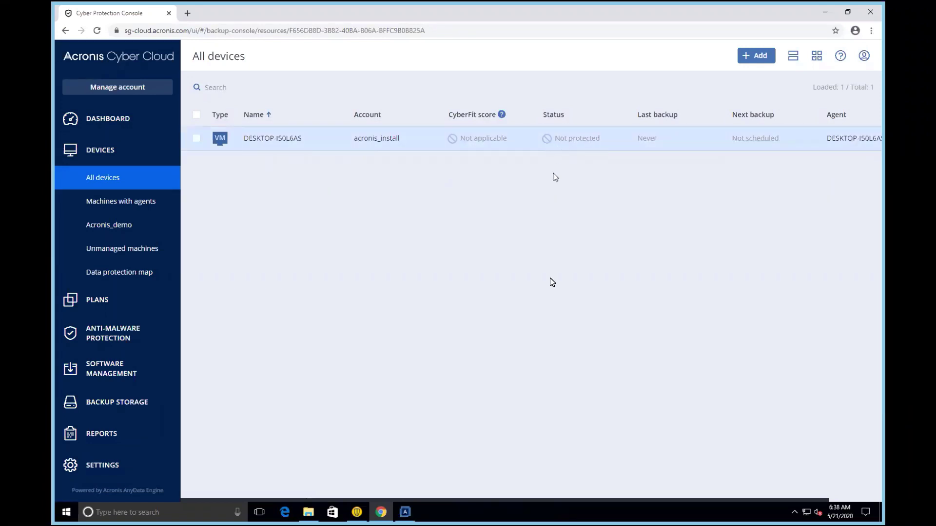
left_click(513, 147)
left_click(829, 95)
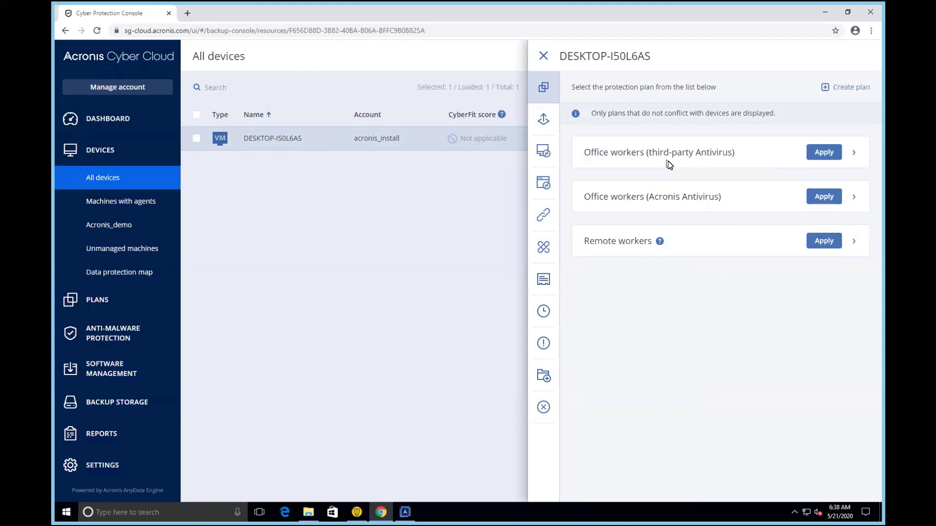
Step: Examine the modules in the Office workers (third-party Antivirus) and Office workers (Acronis Antivirus) plans, and close the plan list without applying one
left_click(853, 152)
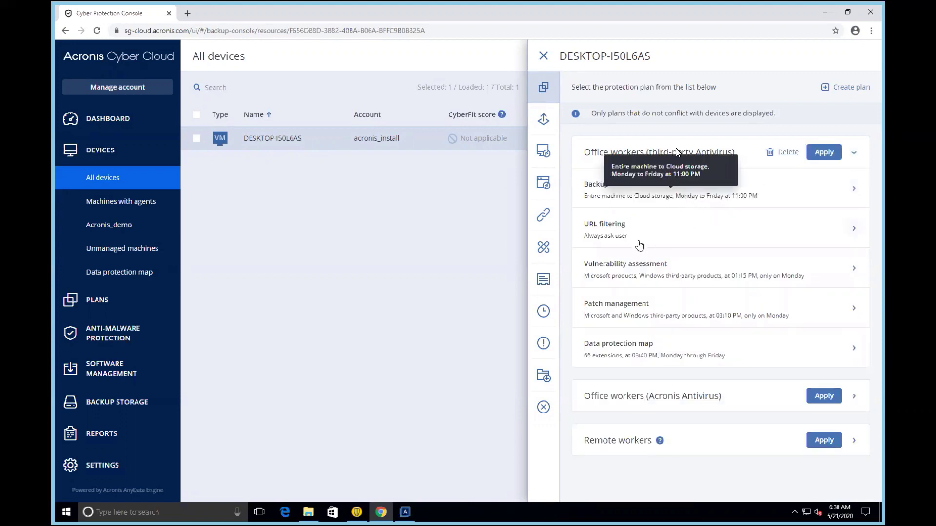
left_click(854, 156)
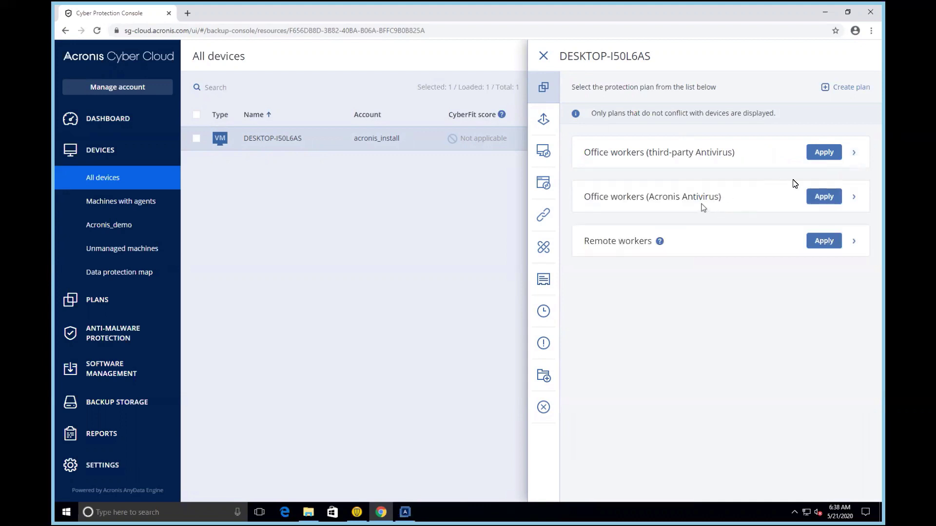
left_click(797, 203)
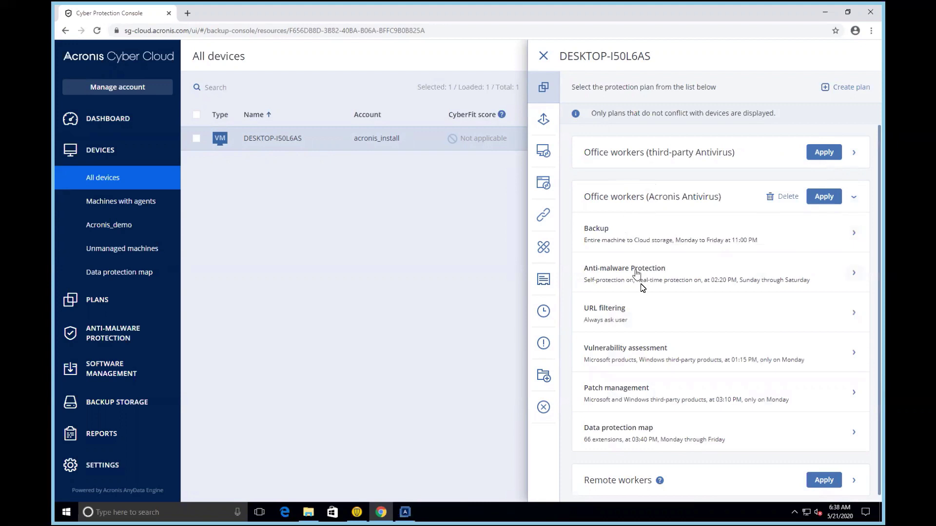
left_click(854, 197)
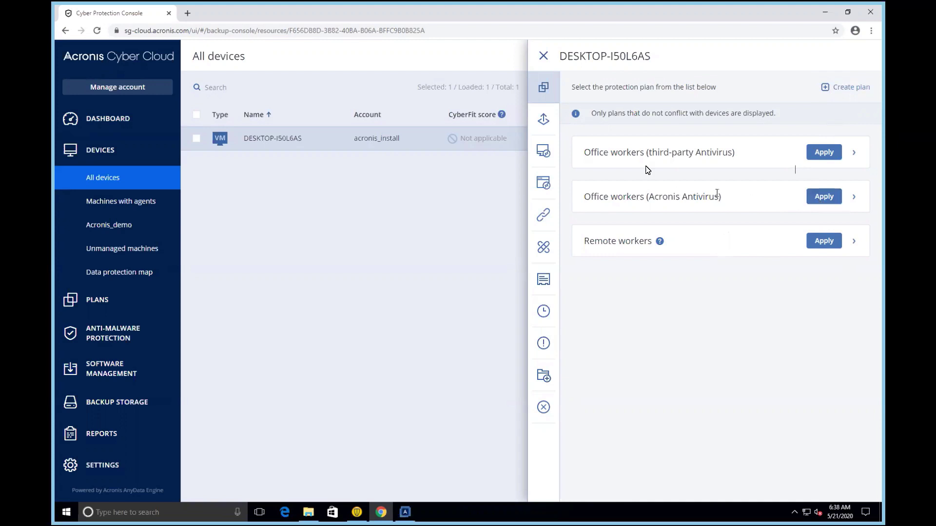
left_click(541, 58)
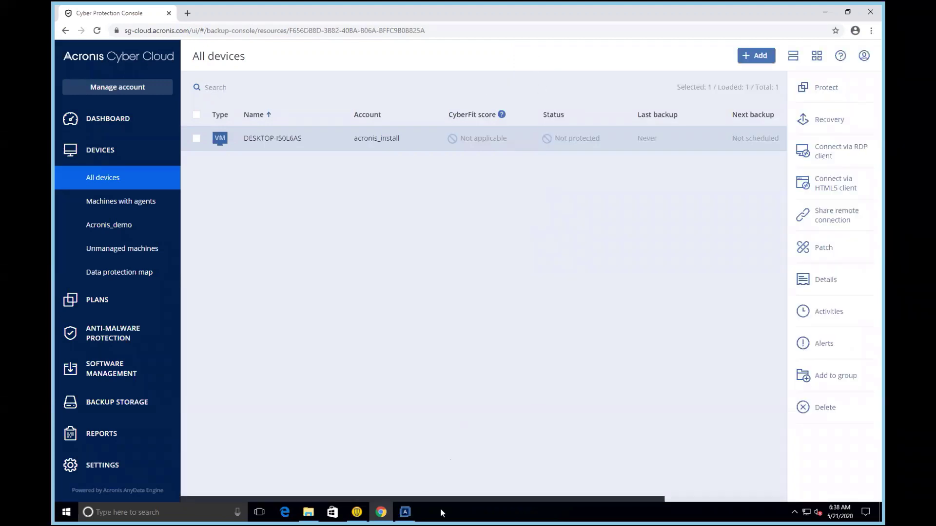
Step: Examine the hidden notification area icons for the security programs running on the machine
left_click(796, 510)
mouse_move(803, 499)
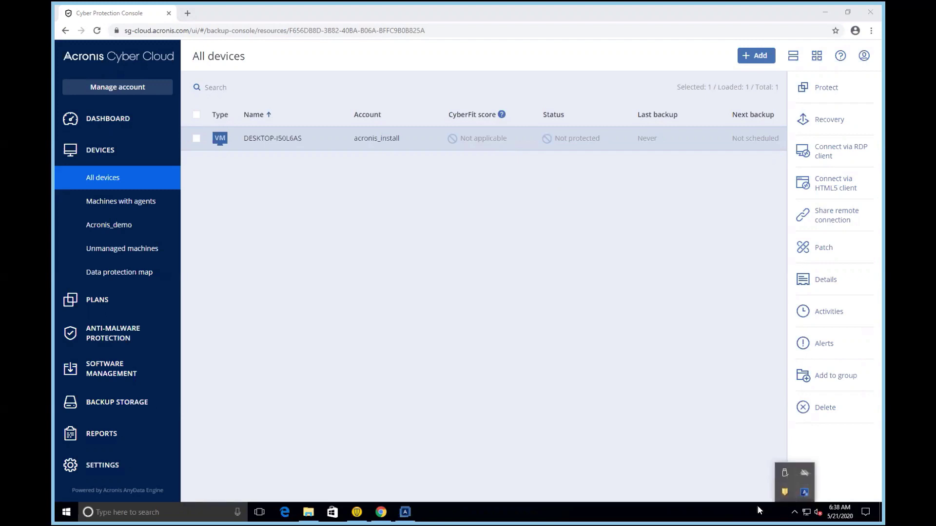
left_click(357, 512)
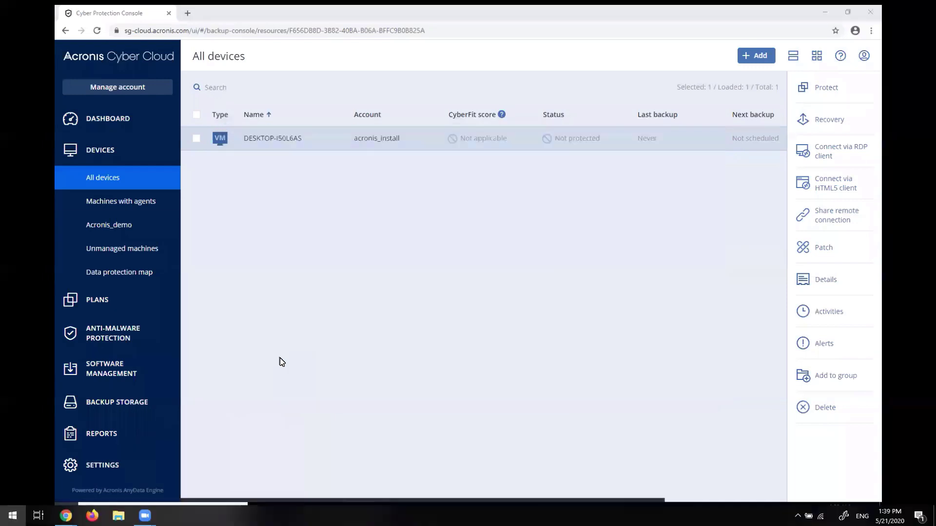
key("super")
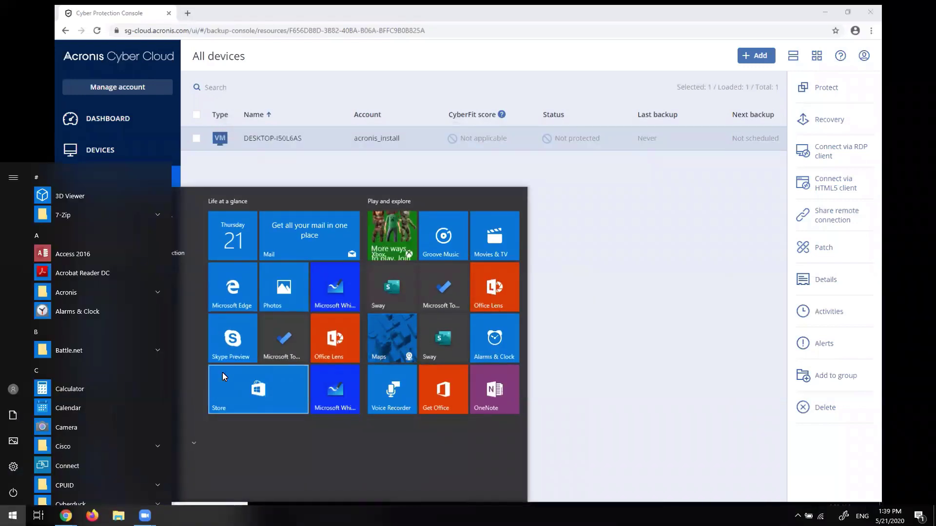
type("pro")
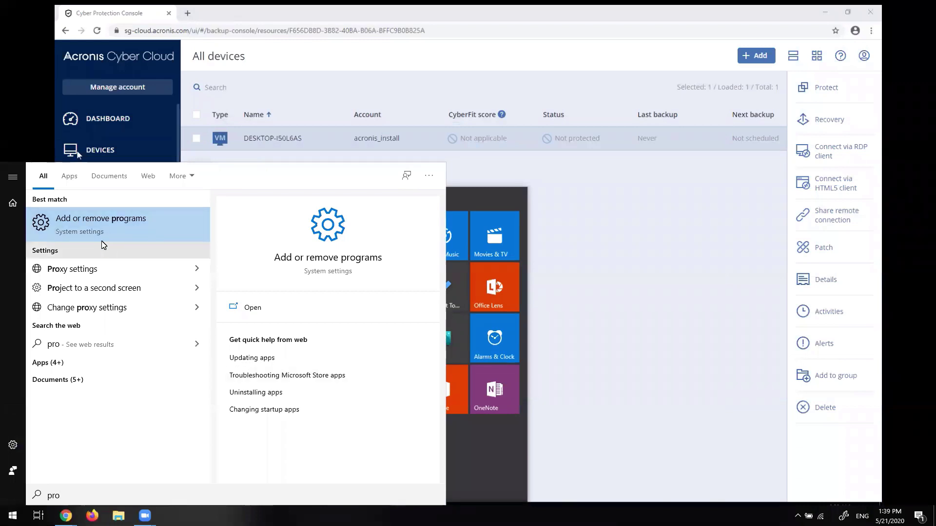
left_click(179, 231)
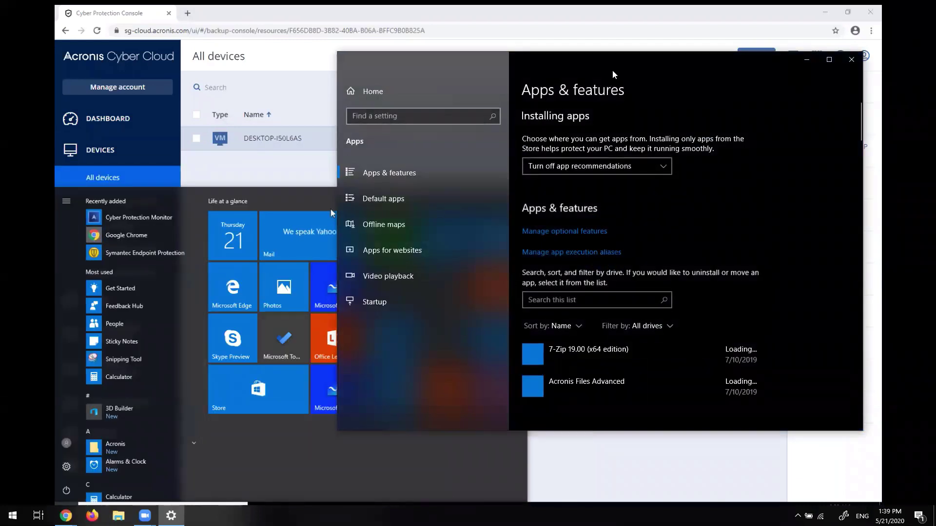
scroll(639, 316, "down", 15)
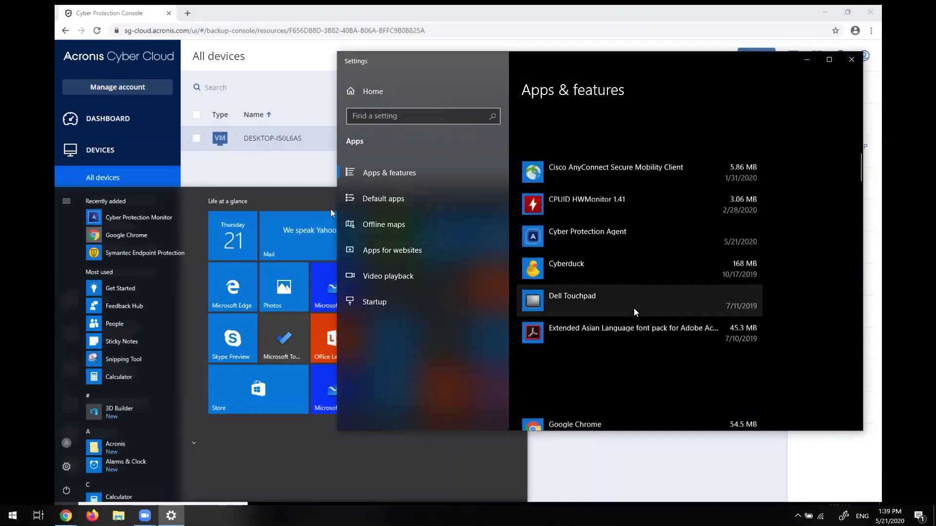
left_click(851, 59)
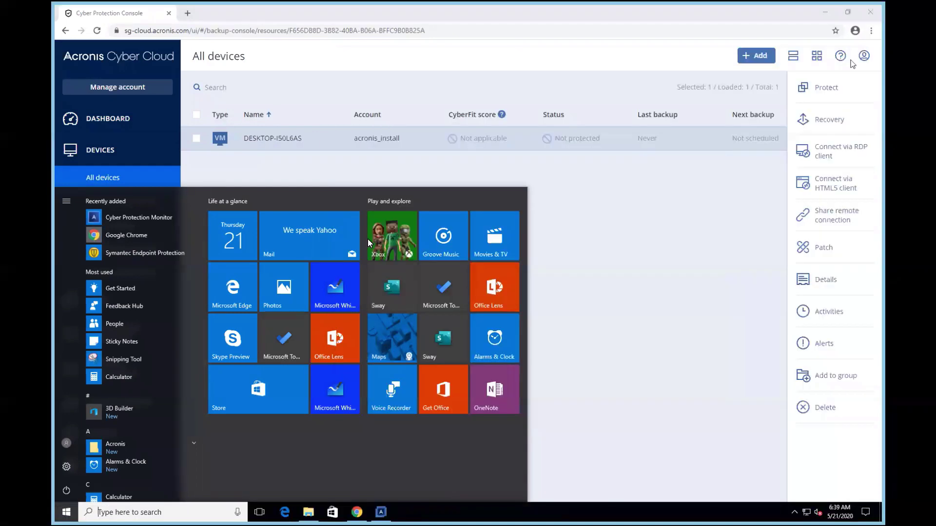
left_click(262, 177)
left_click(57, 507)
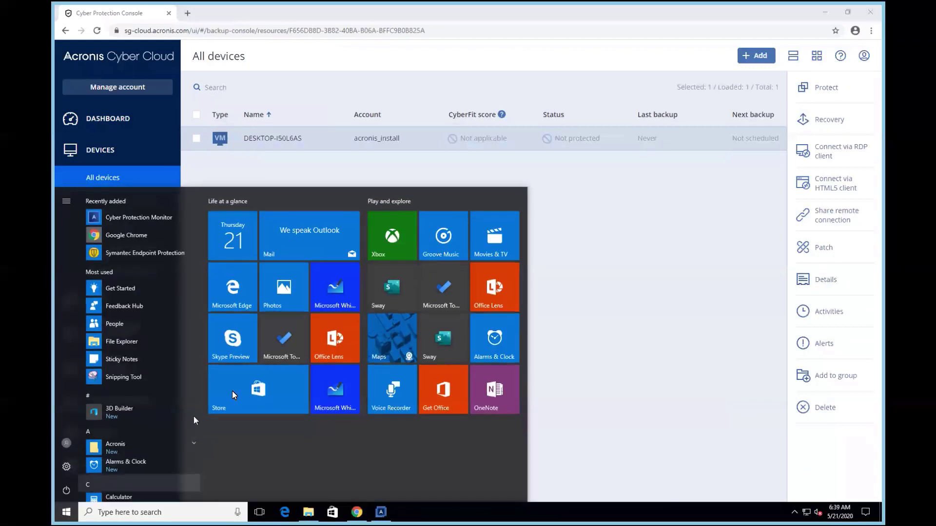
left_click(550, 394)
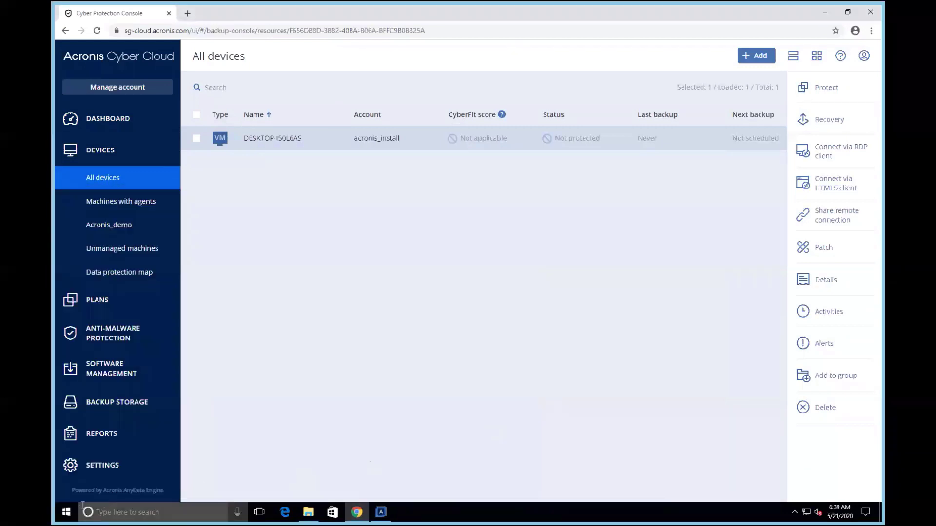
Step: Uninstall Symantec Endpoint Protection through Programs and Features, confirming the removal and allowing the uninstaller to make changes
left_click(68, 512)
type("pro")
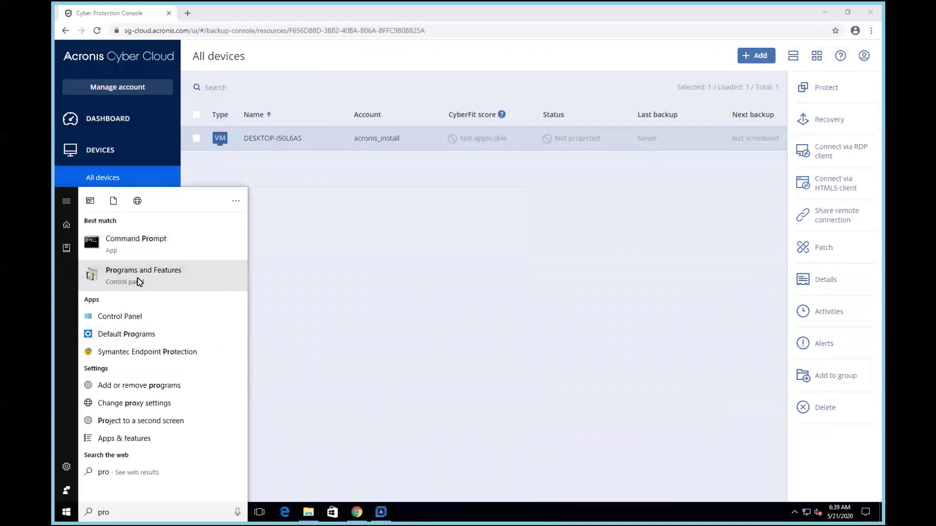
left_click(138, 277)
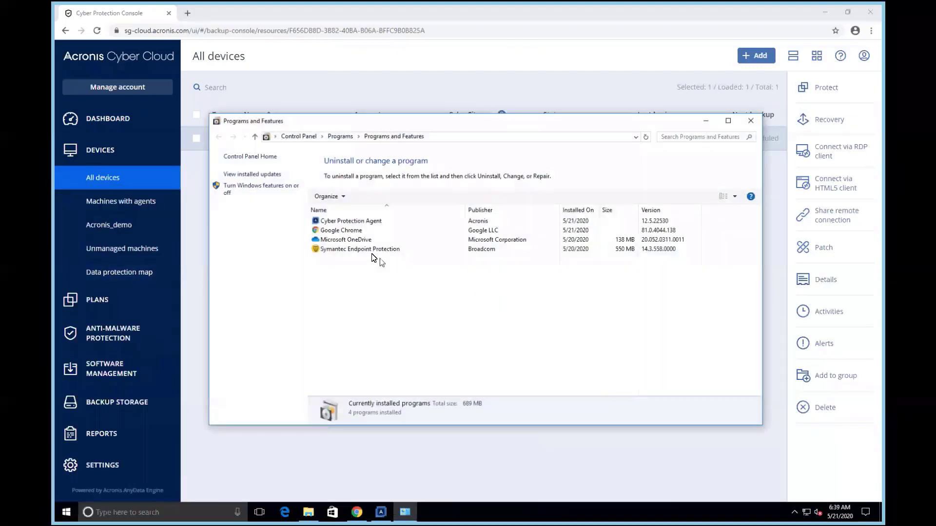
left_click(366, 249)
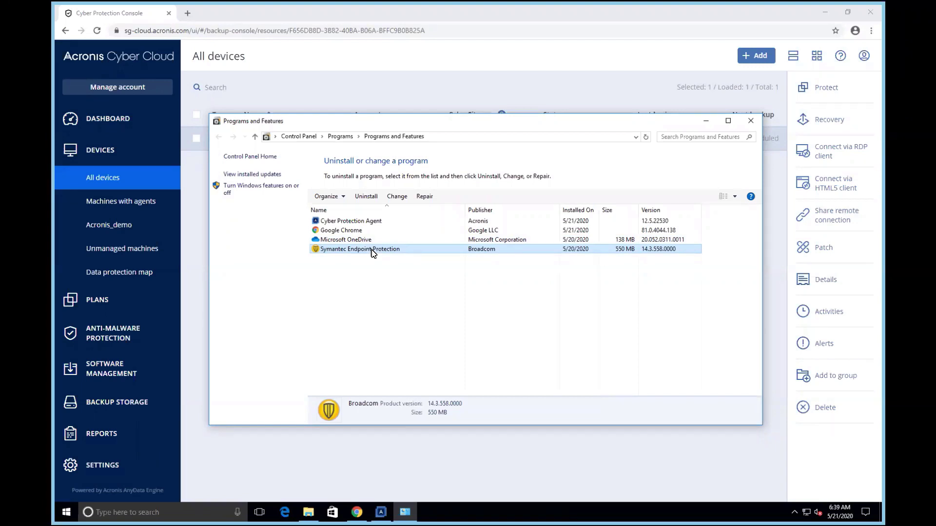
left_click(366, 196)
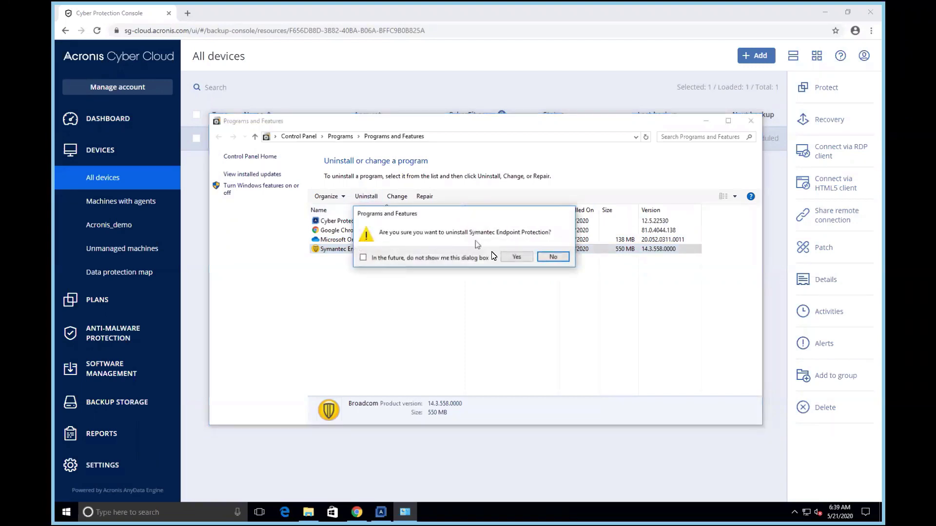
left_click(514, 257)
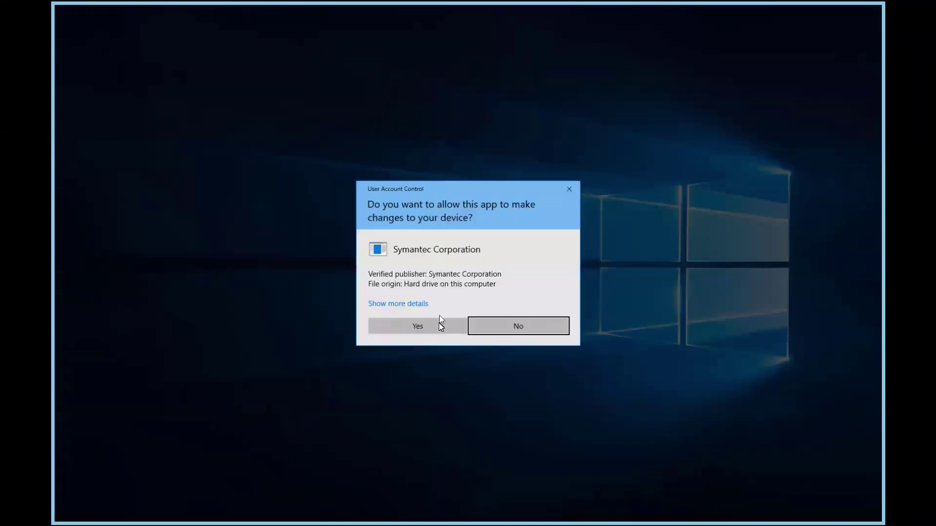
left_click(439, 323)
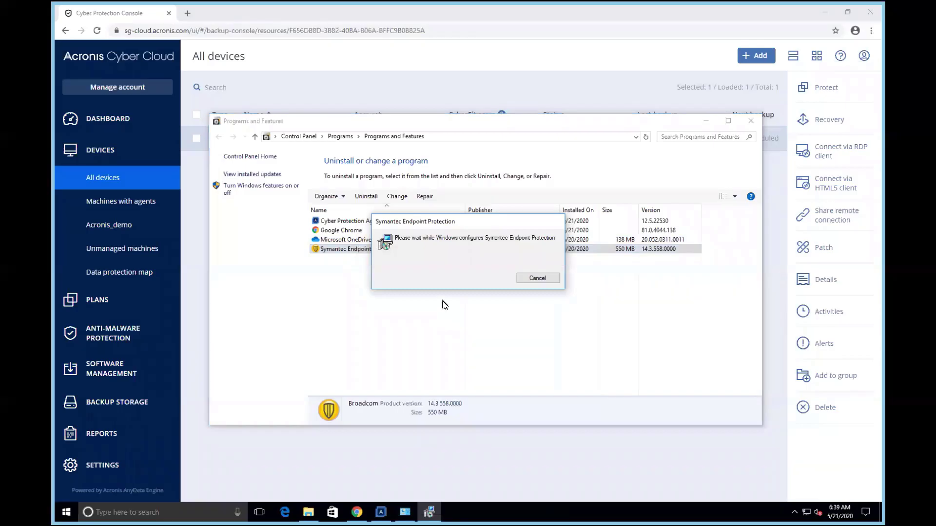
left_click_drag(445, 227, 464, 272)
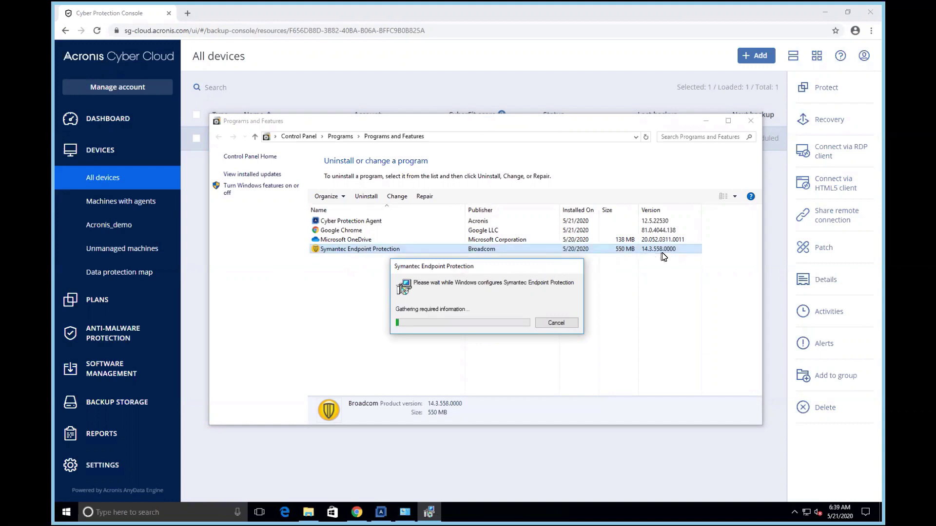
left_click_drag(477, 269, 477, 282)
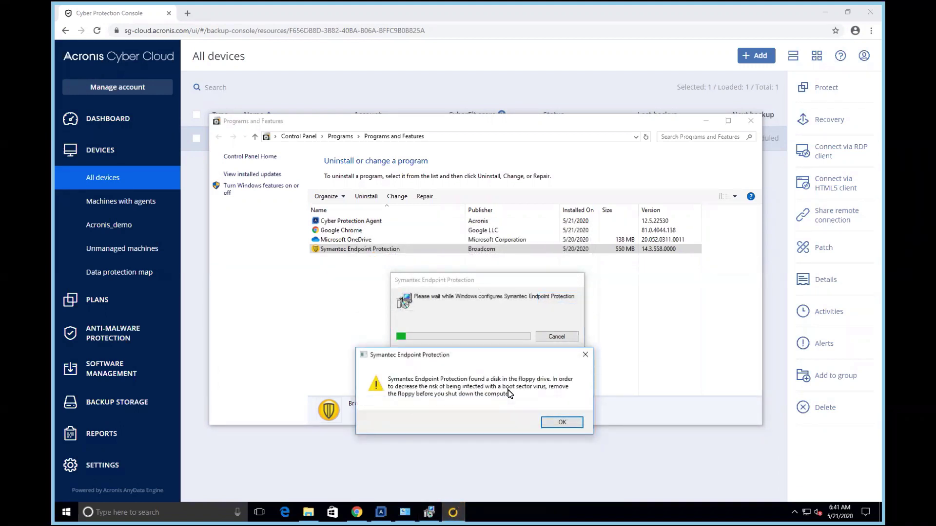
Step: Acknowledge the Symantec floppy disk warning and decline the immediate system restart to finish the uninstallation
left_click(548, 422)
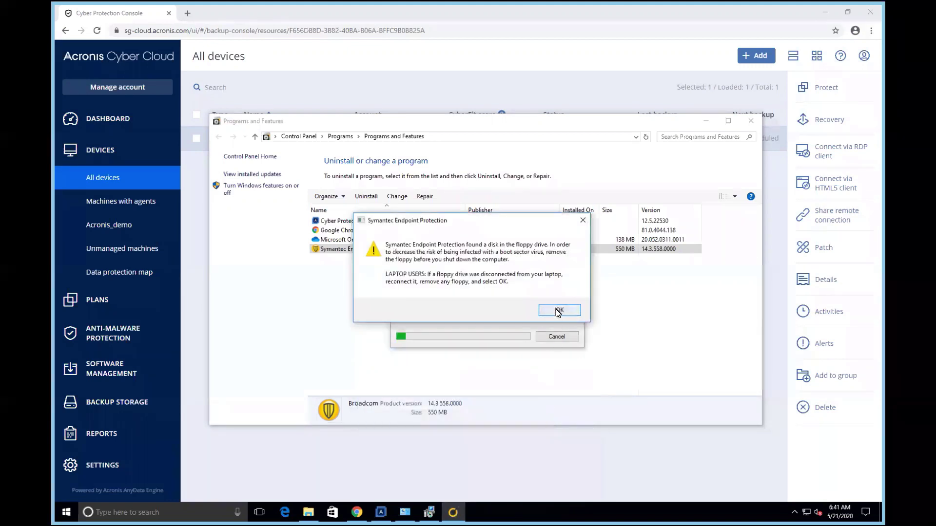
left_click_drag(477, 224, 484, 370)
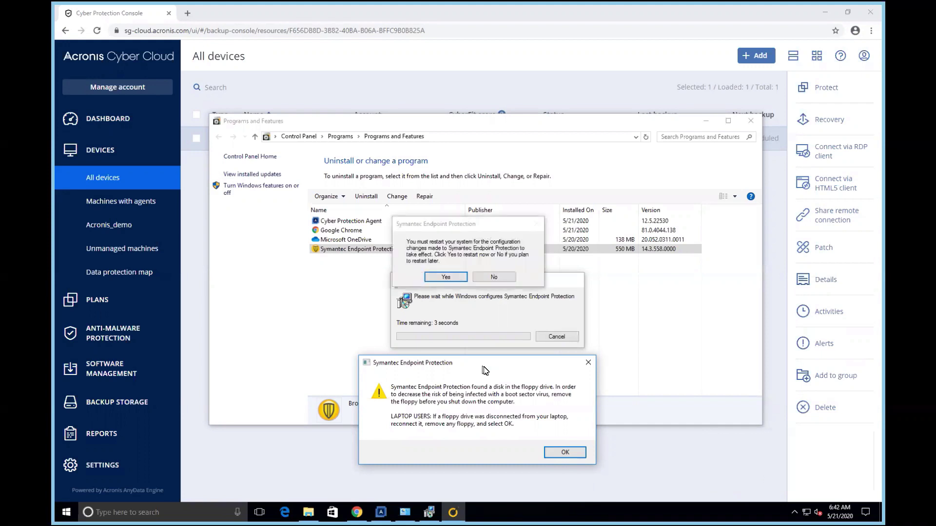
left_click(494, 278)
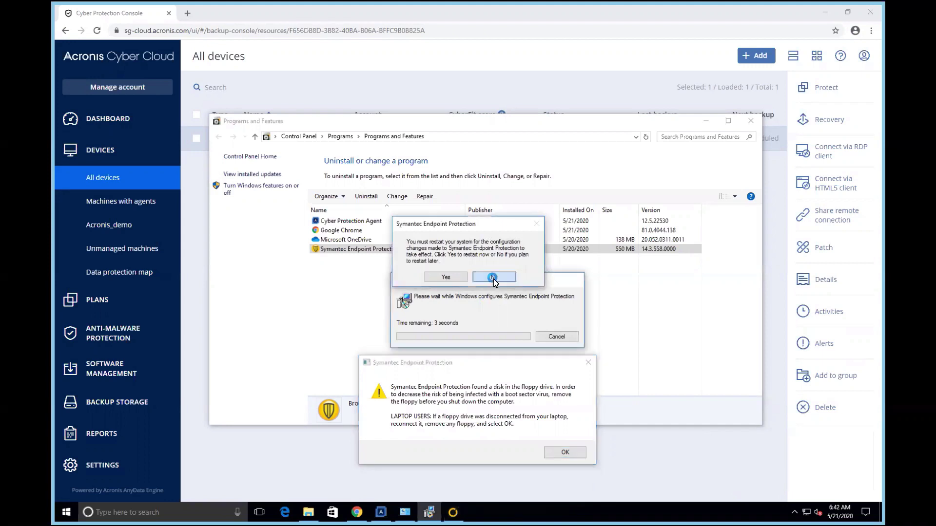
Step: Return to the Cyber Protection console and show the protection plans available for DESKTOP-I50L6AS, keeping the Symantec warning clear of the list
left_click(464, 89)
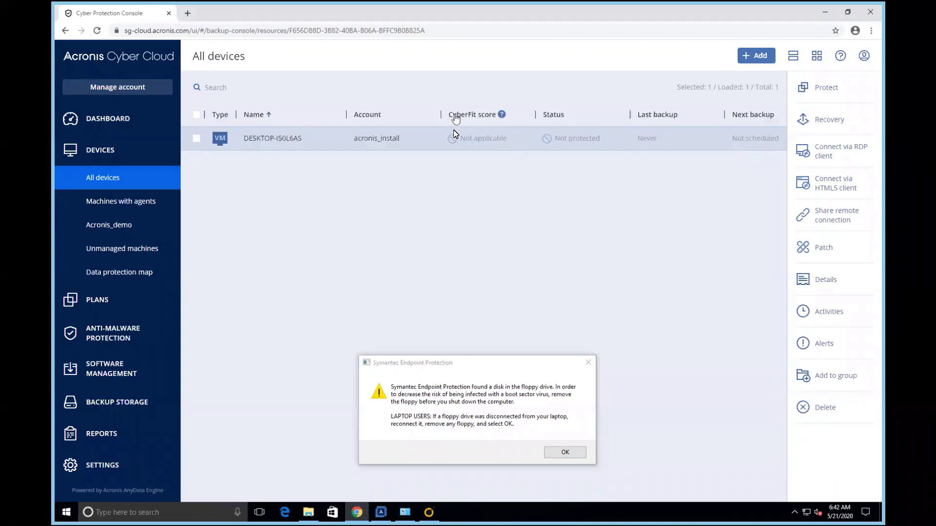
left_click(813, 87)
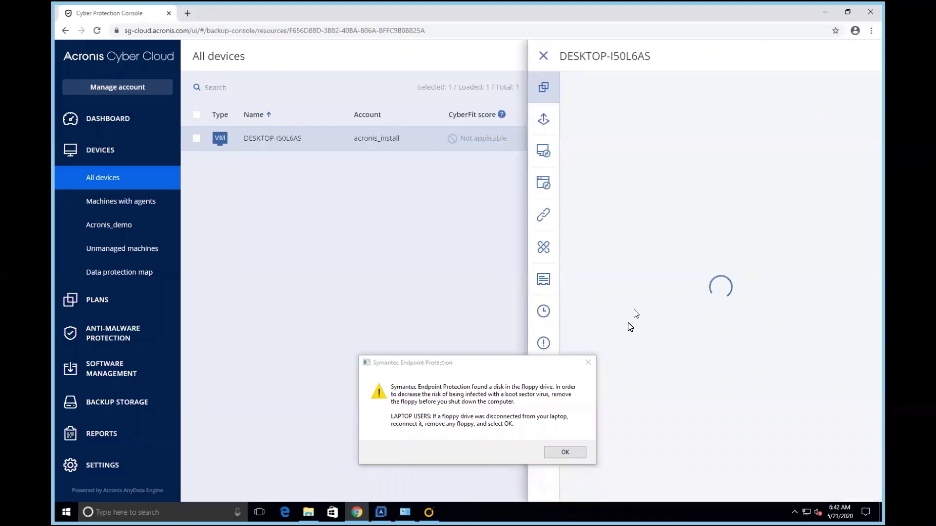
left_click_drag(580, 363, 574, 221)
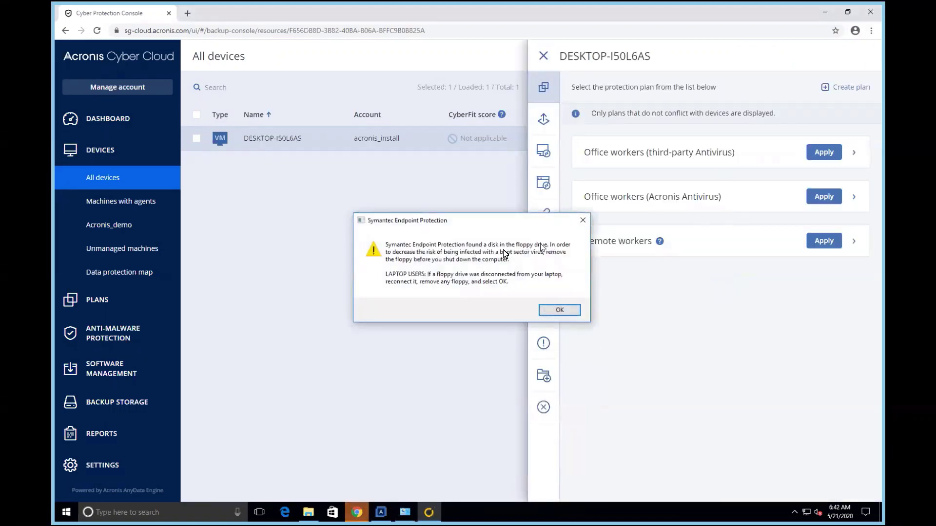
left_click_drag(485, 223, 440, 346)
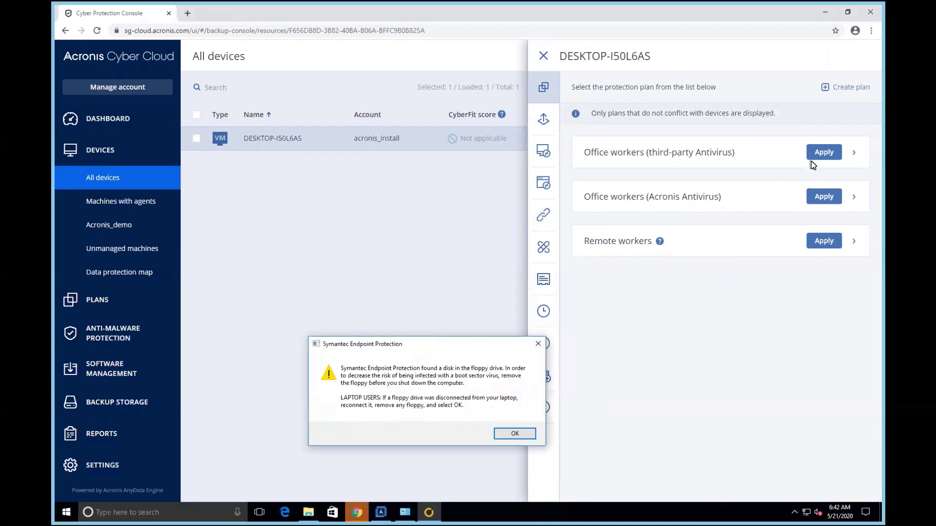
Step: Review the Anti-malware Protection settings of the Office workers (Acronis Antivirus) plan and apply the plan to DESKTOP-I50L6AS
left_click(855, 198)
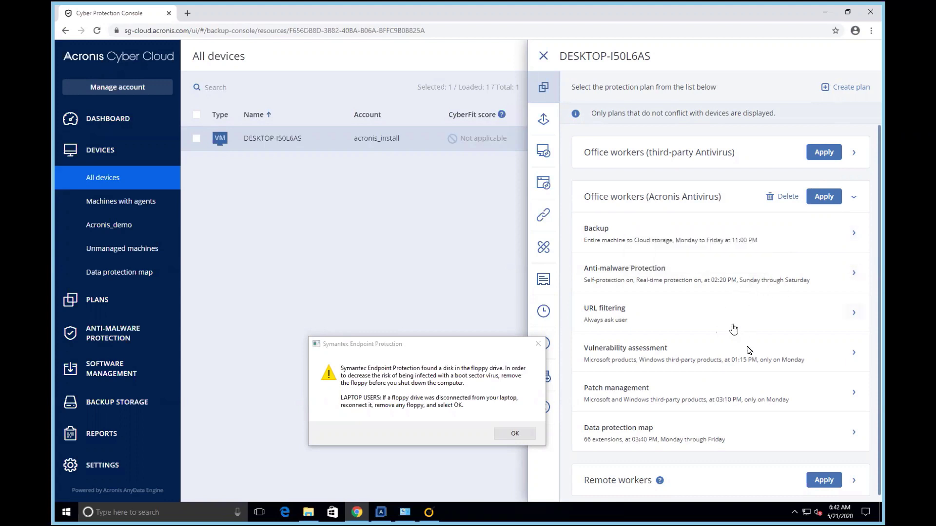
left_click(858, 275)
scroll(856, 288, "down", 3)
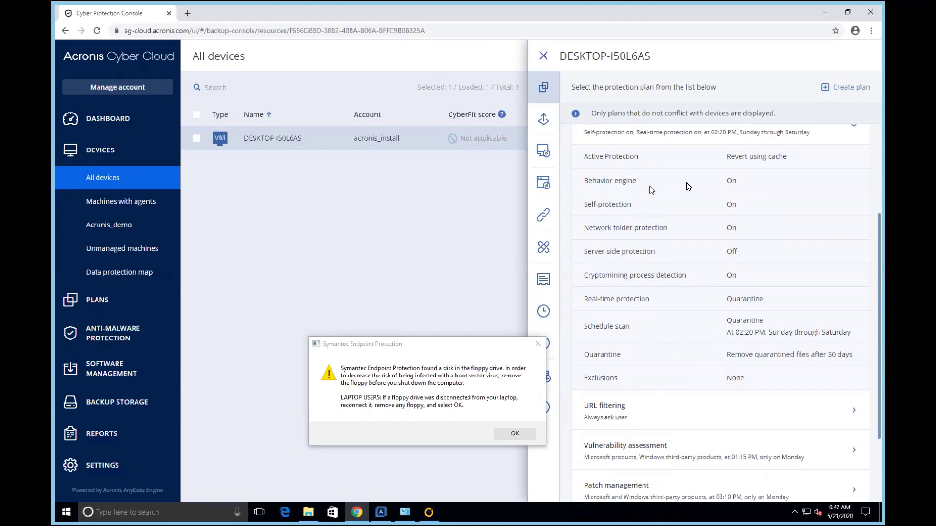
scroll(809, 205, "up", 3)
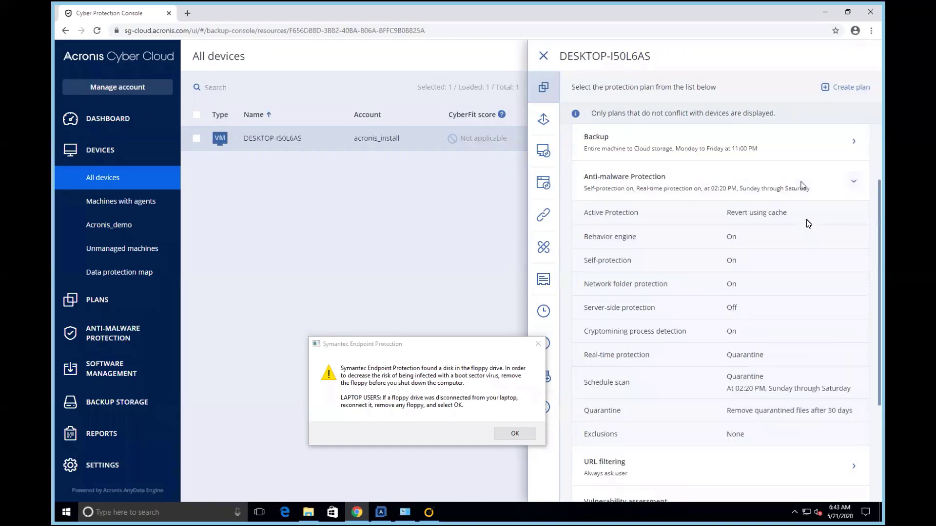
left_click(818, 202)
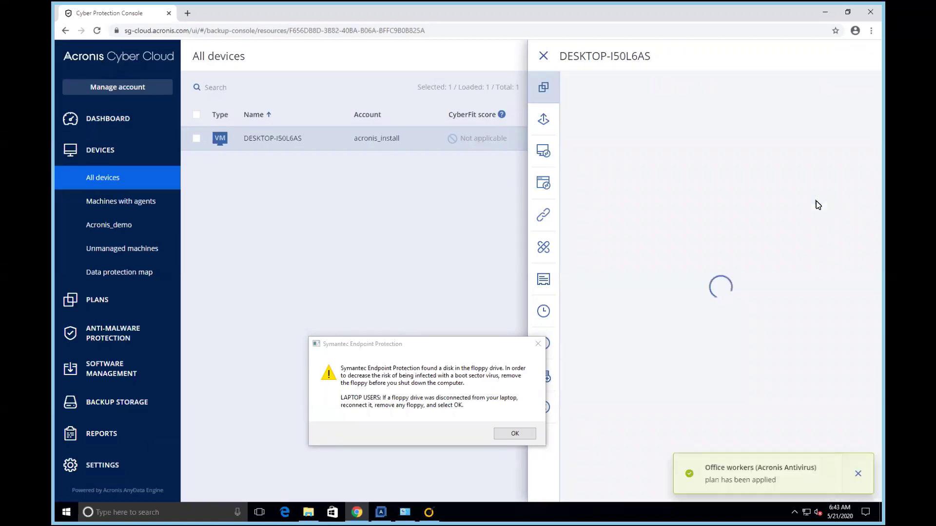
left_click(543, 57)
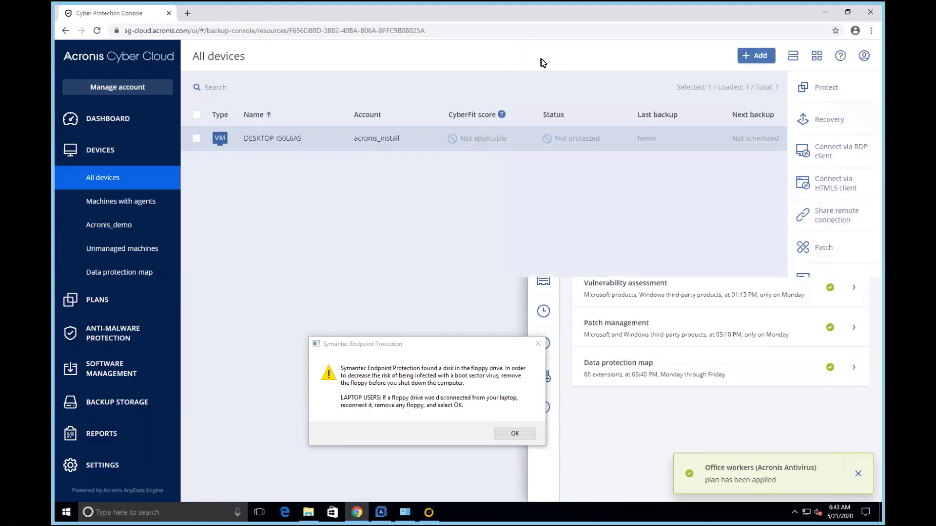
Step: Check the Acronis Cyber Protection Monitor in the notification area for the real-time antivirus protection status and next backup
left_click(793, 513)
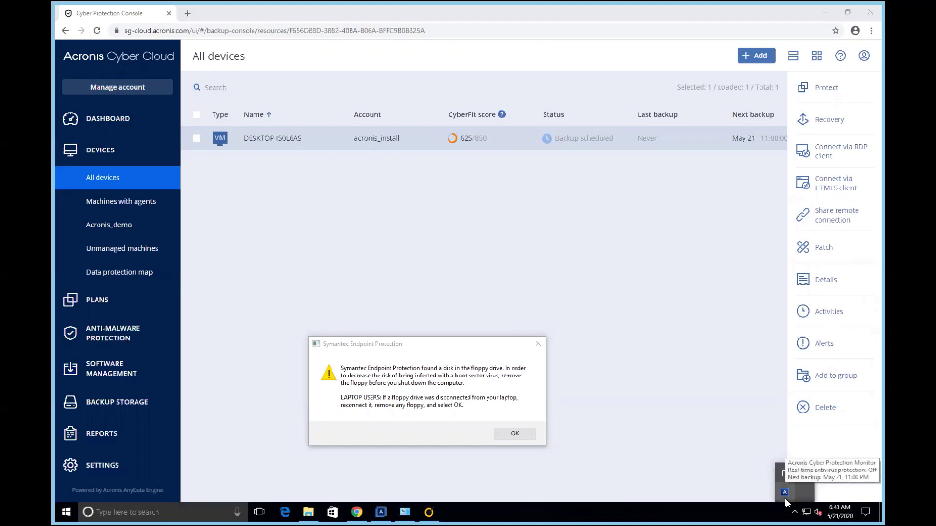
left_click(786, 499)
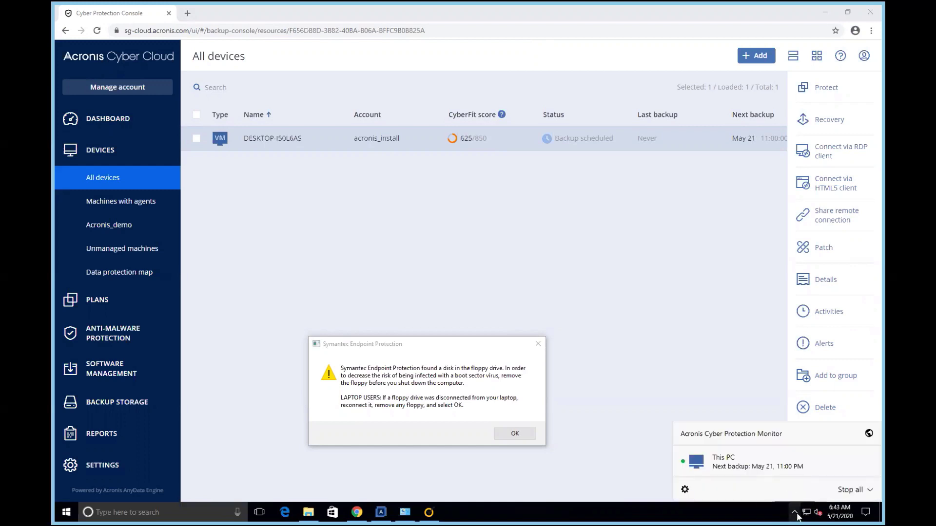
left_click(790, 505)
left_click(795, 512)
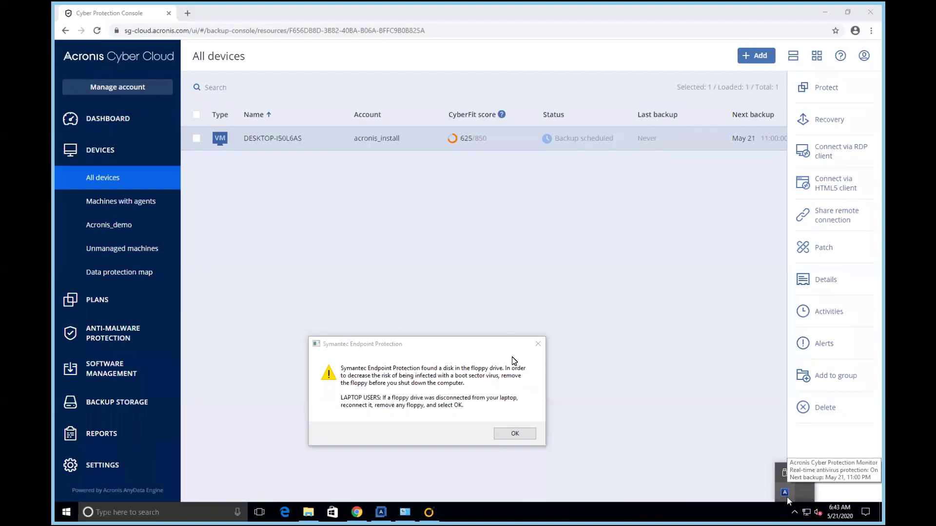
Step: Dismiss the Symantec floppy disk warning and restart the Windows machine
left_click(515, 434)
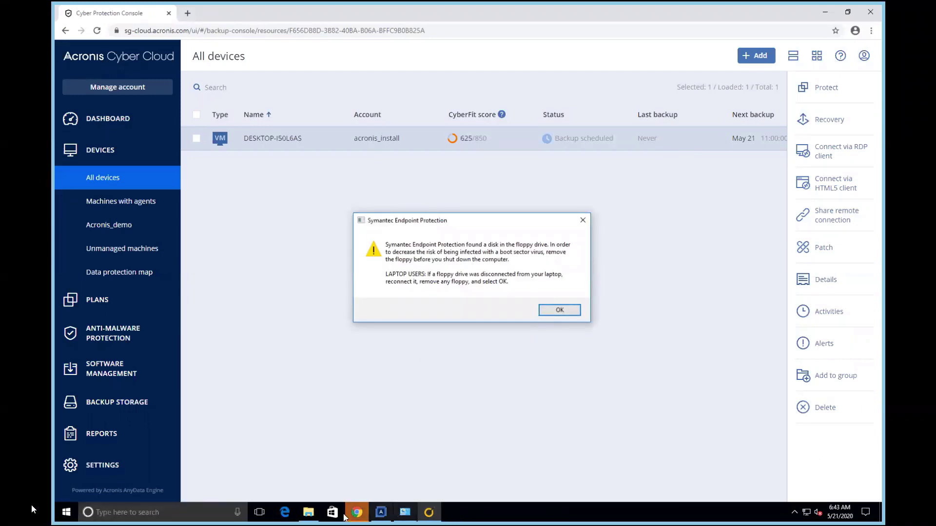
left_click(67, 512)
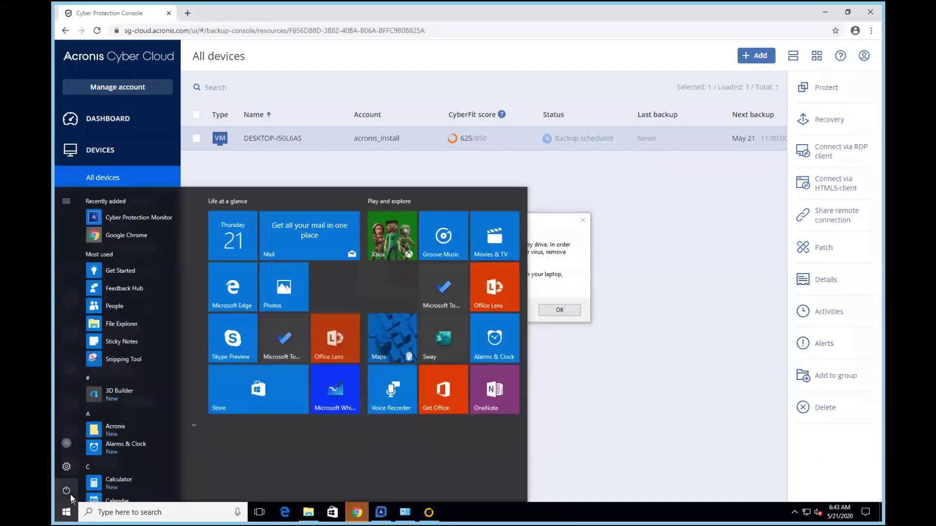
left_click(68, 493)
left_click(86, 469)
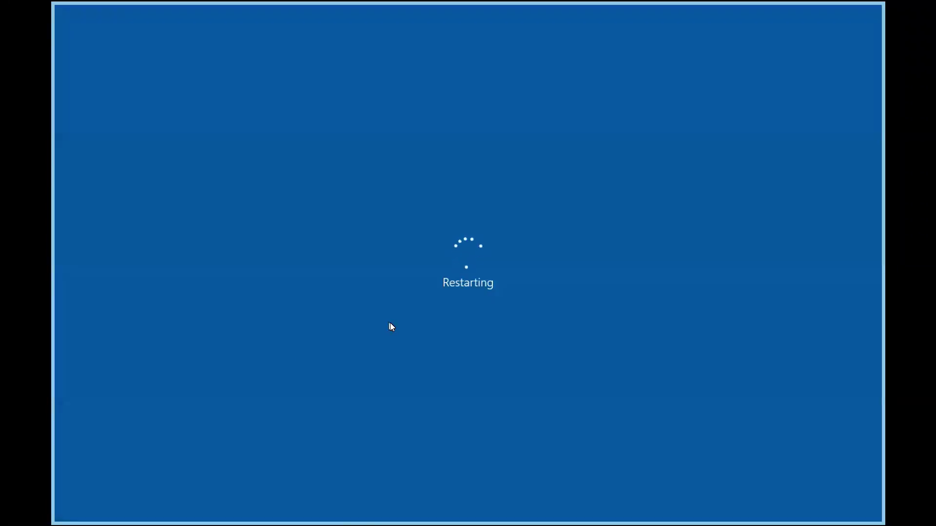
Step: Switch to the host's Acronis login window, sign in with the prefilled login and the account password, and dismiss the offer to save it
key("Escape")
mouse_move(66, 516)
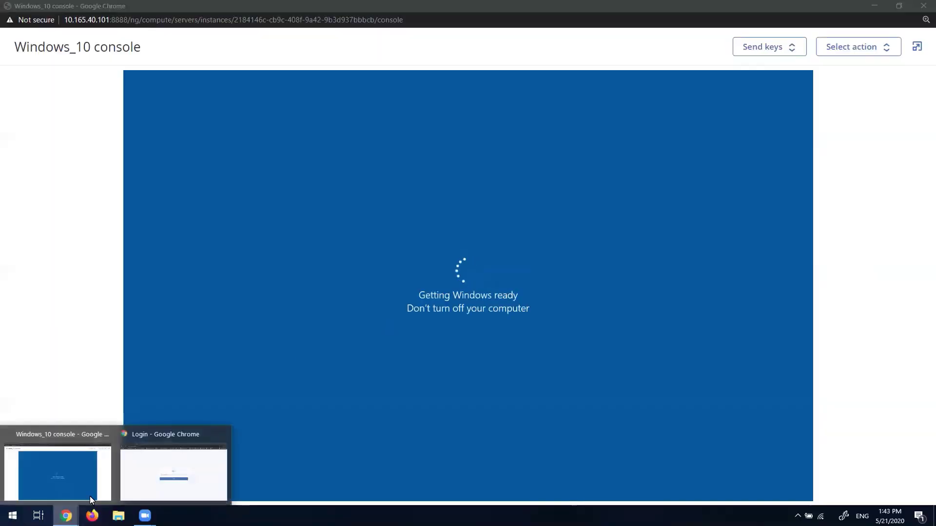
left_click(145, 480)
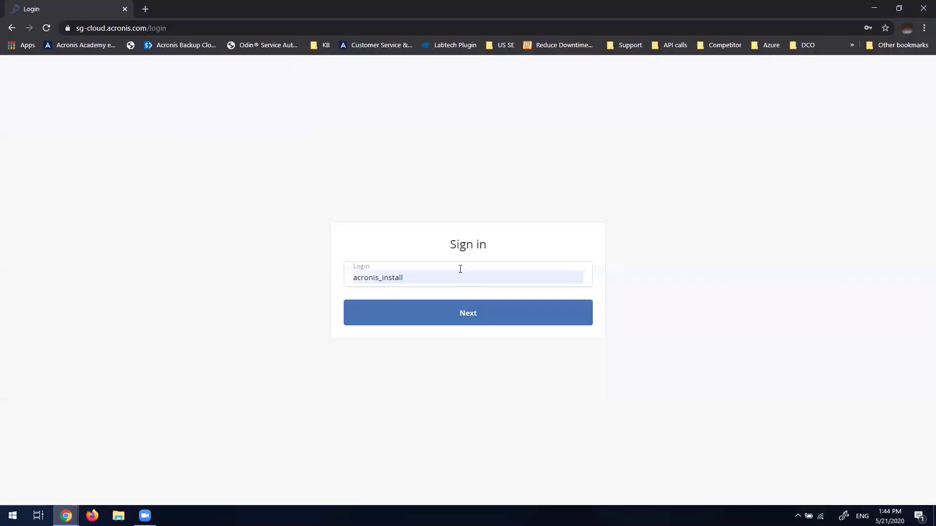
left_click(448, 312)
type("•")
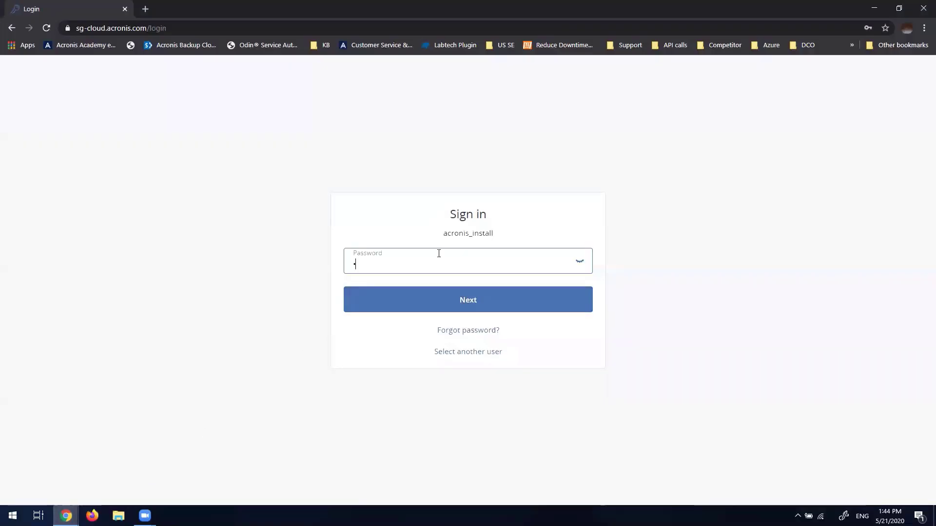
type("••••••")
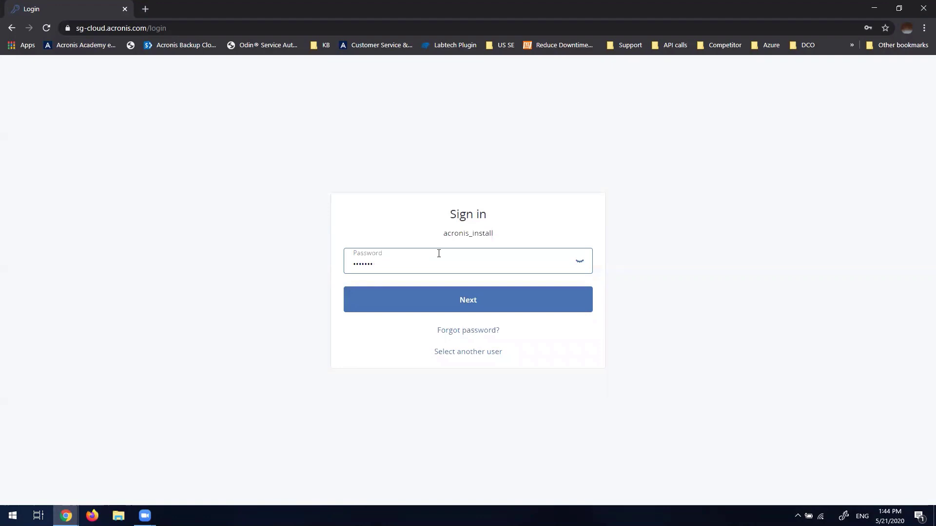
type("•")
key("Return")
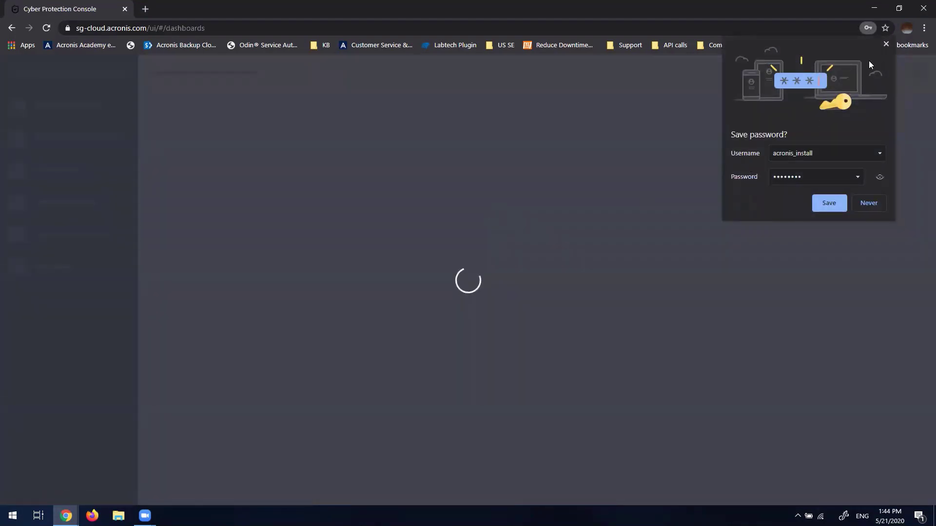
left_click(887, 48)
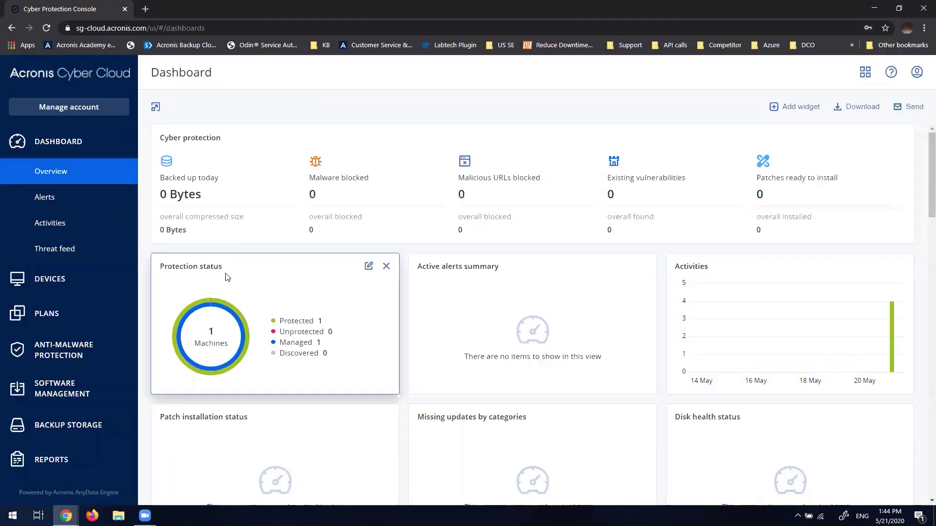
Step: Open the list of all devices in the console and display it in the detailed table view
left_click(76, 284)
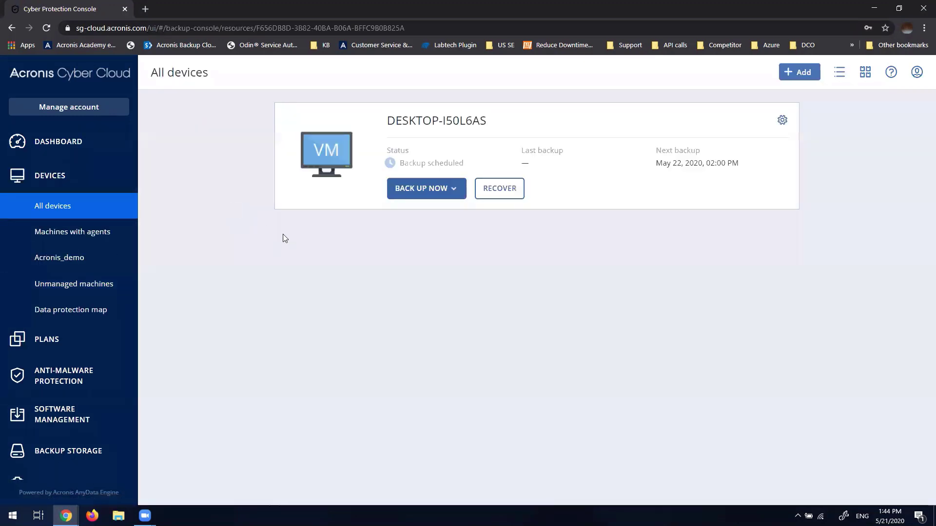
left_click(839, 73)
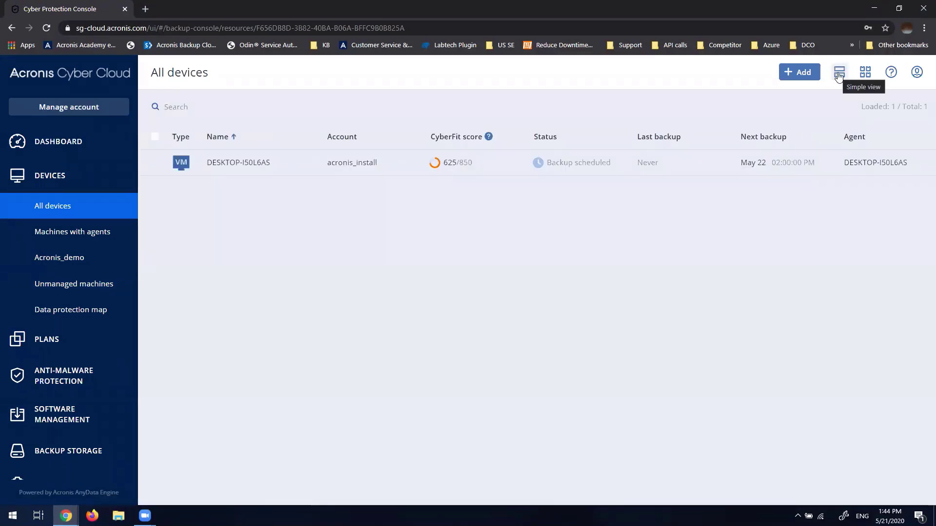
left_click(839, 73)
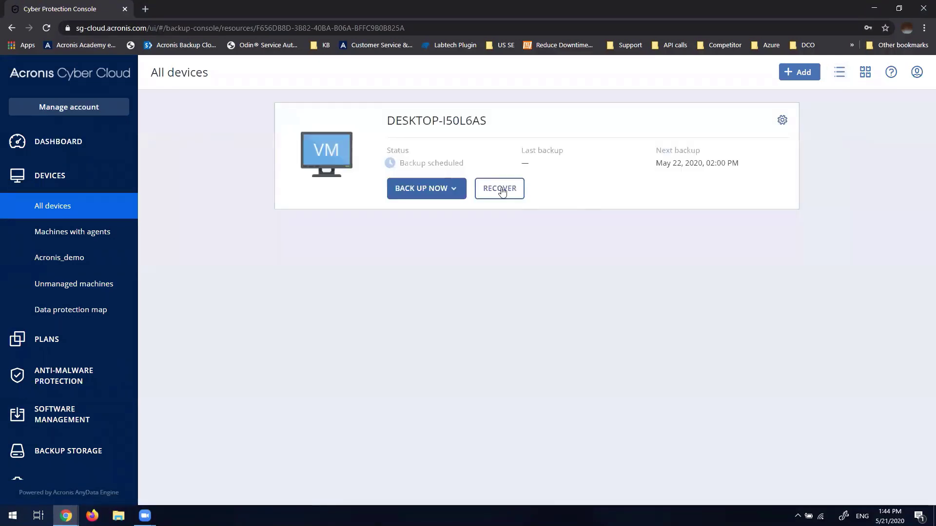
left_click(839, 73)
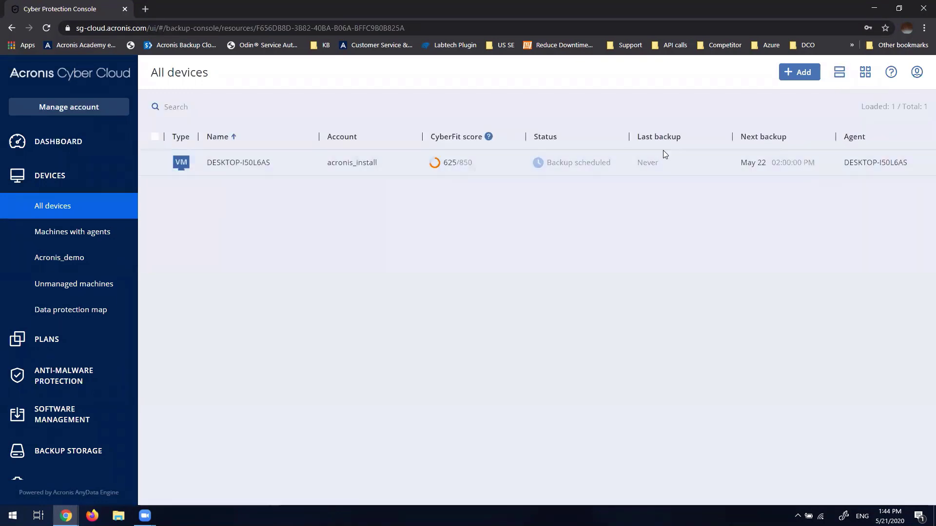
Step: Examine the module statuses of the protection plan applied to DESKTOP-I50L6AS, including Anti-malware Protection and Backup, and close the plan details
left_click(660, 157)
left_click(872, 107)
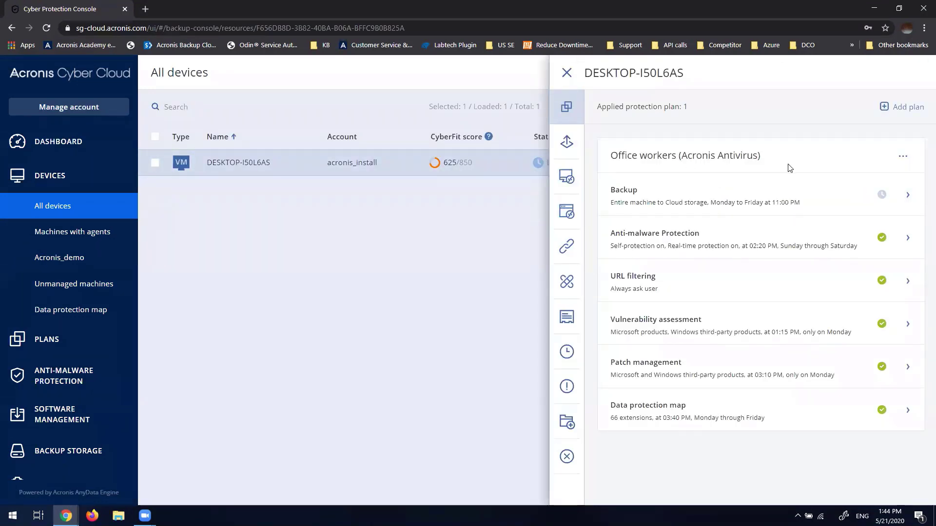
mouse_move(721, 241)
mouse_move(858, 242)
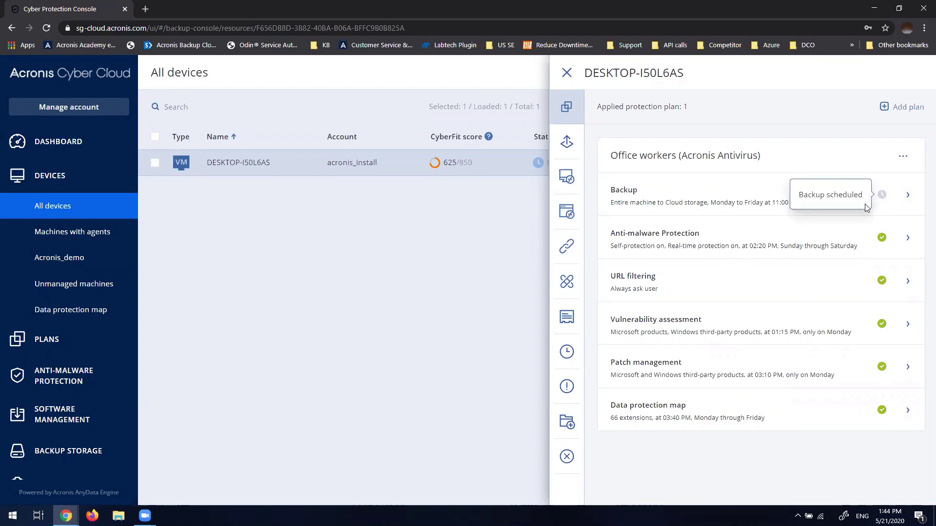
mouse_move(860, 200)
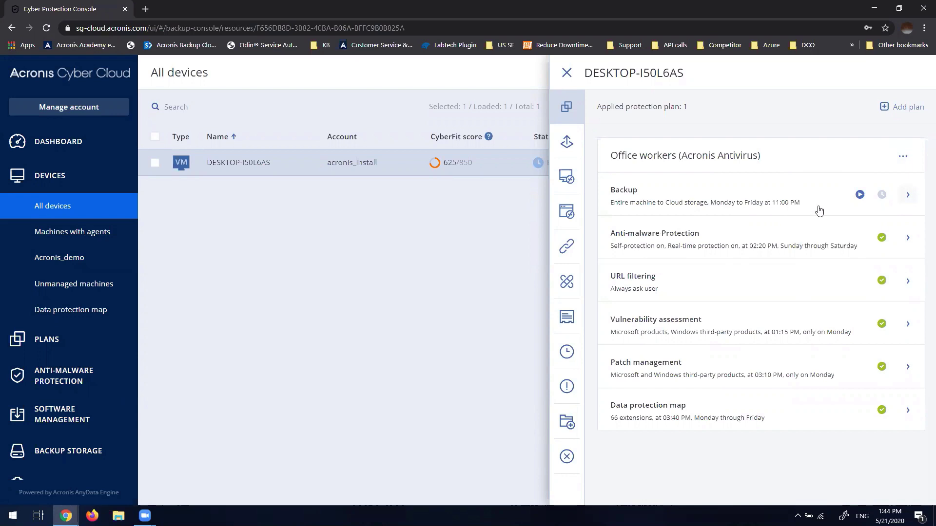
left_click(566, 73)
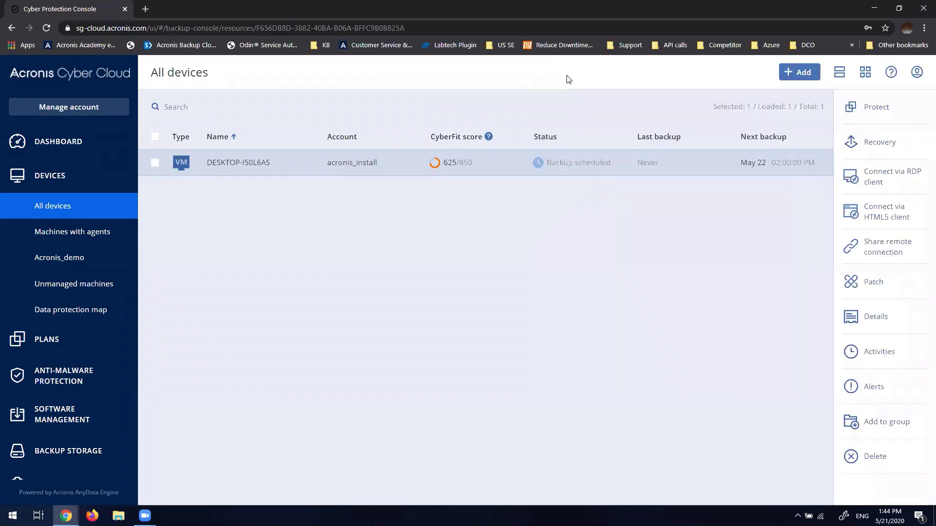